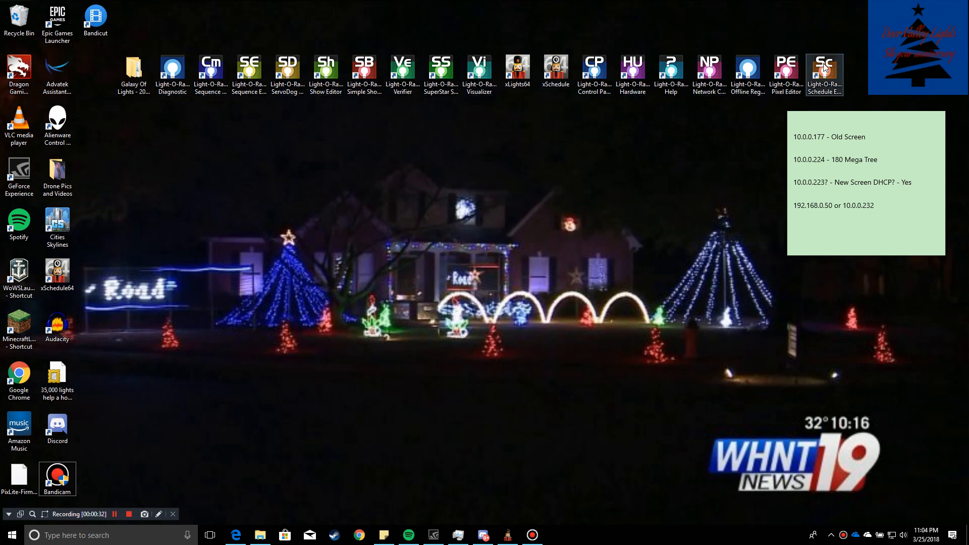
{"action": "left_click", "coordinate": [124, 87]}
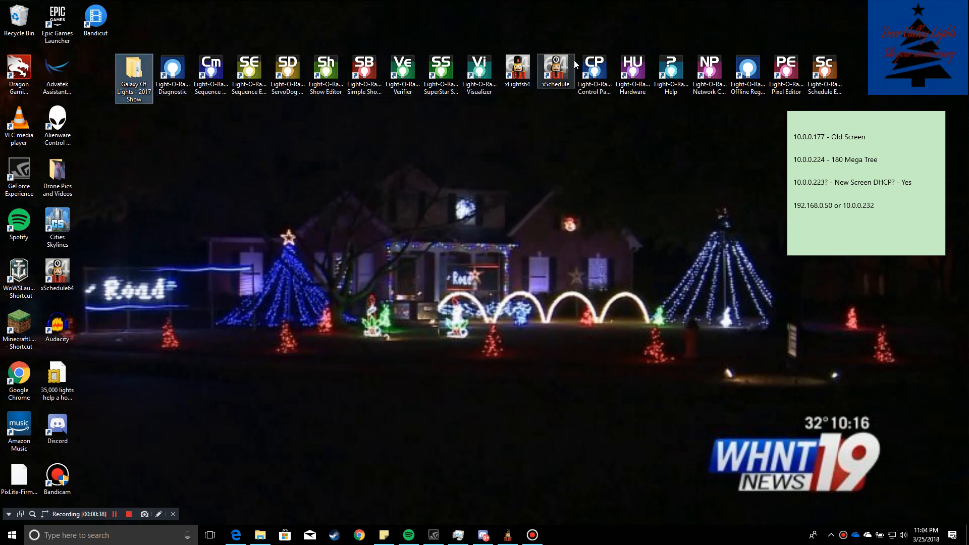
{"action": "left_click", "coordinate": [529, 67]}
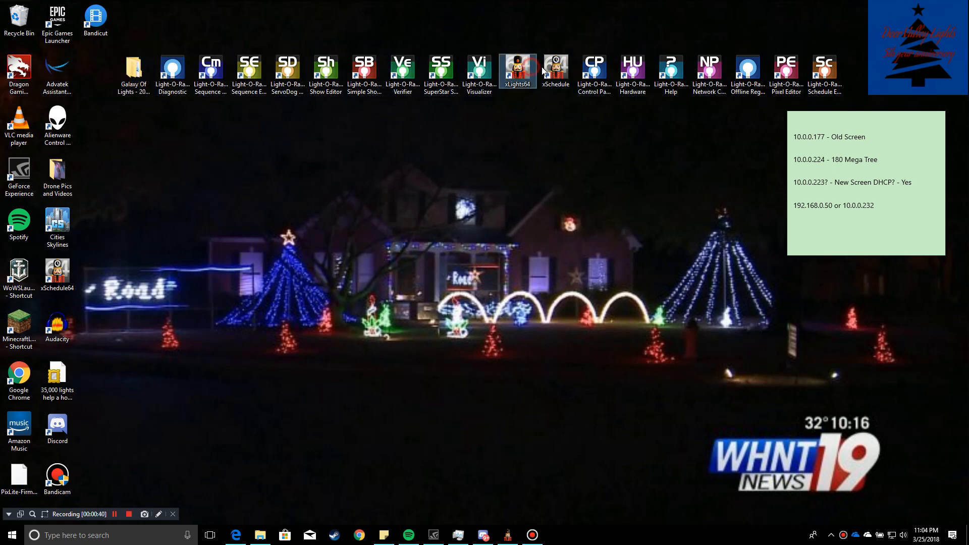
{"action": "left_click", "coordinate": [561, 60], "text": "ctrl"}
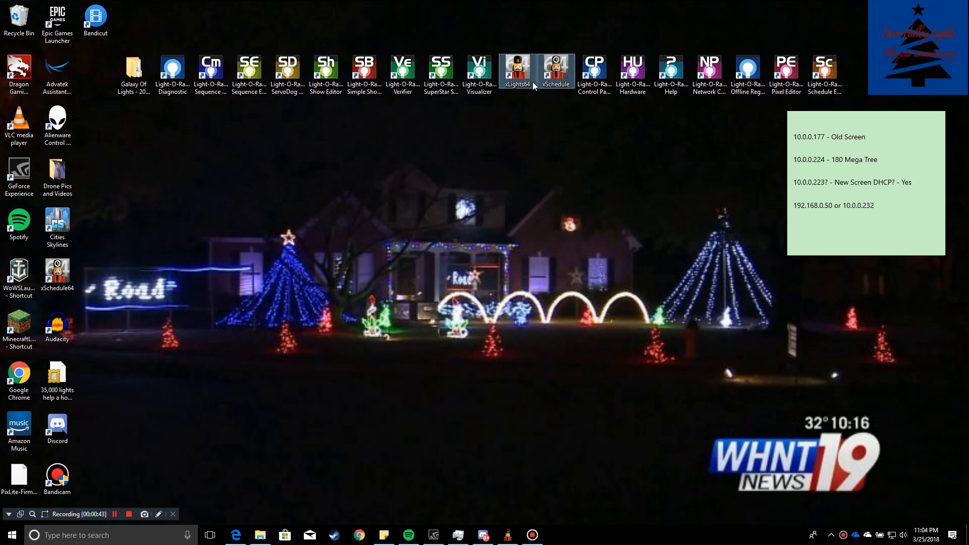
{"action": "left_click", "coordinate": [539, 133]}
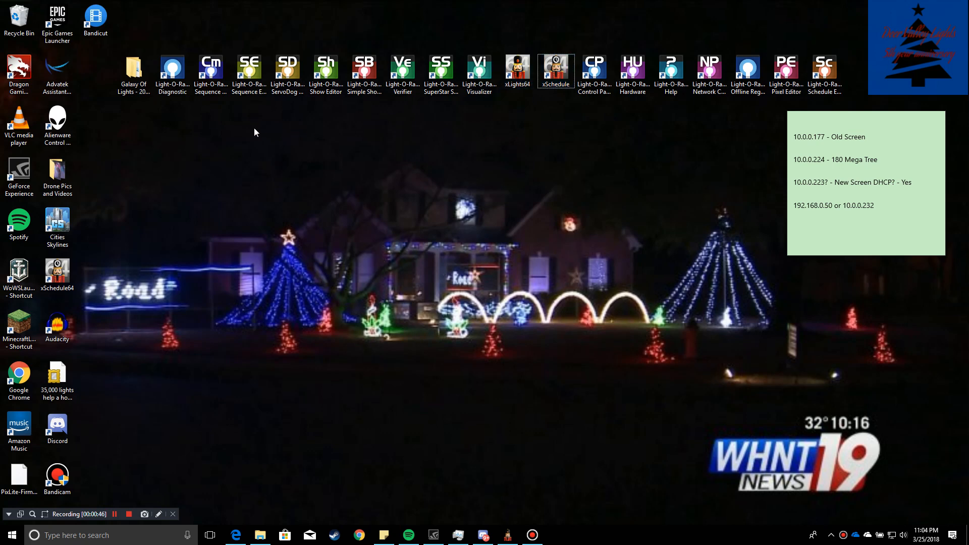
{"action": "left_click", "coordinate": [261, 91]}
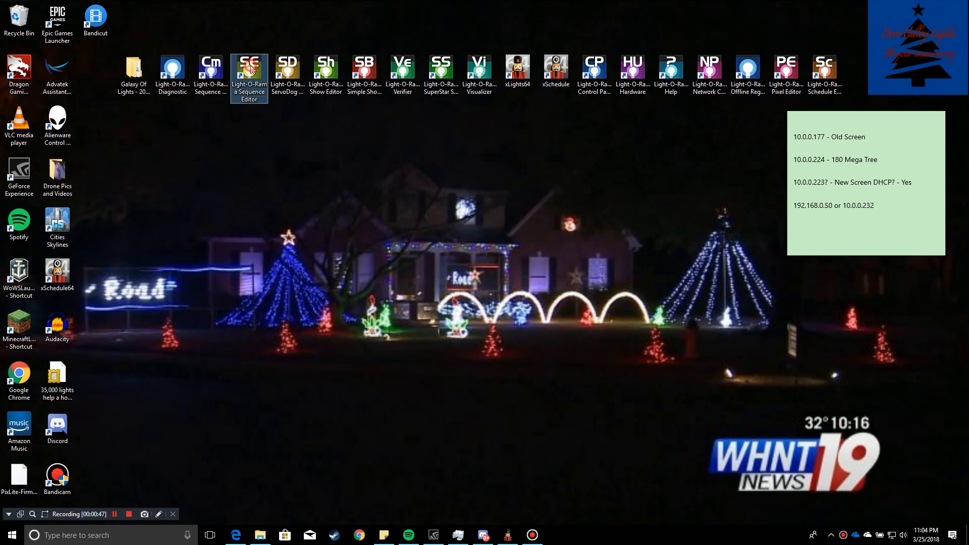
{"action": "left_click", "coordinate": [332, 197]}
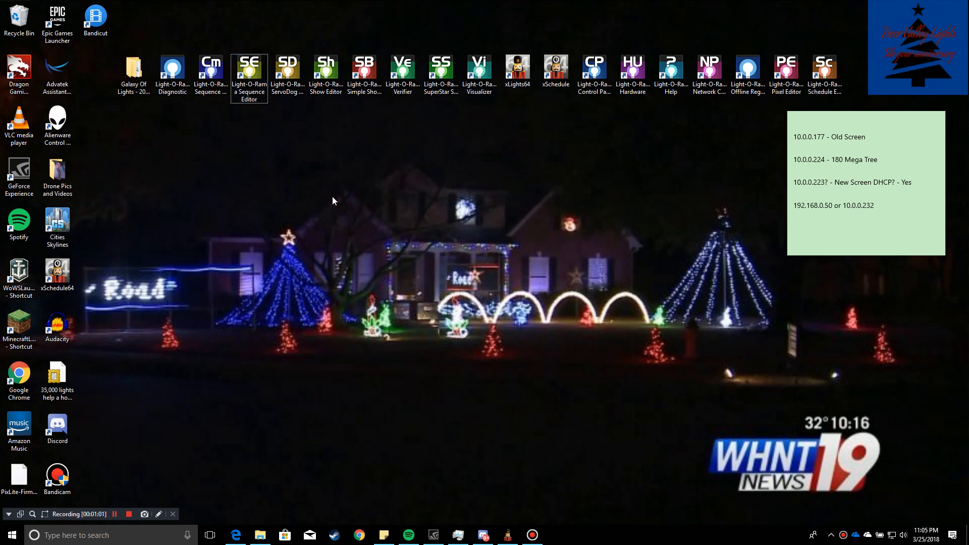
Review the Residential Series 16 Channel Starter Package among the light controllers in the Light-O-Rama store in Edge, and return to the desktop
{"action": "left_click", "coordinate": [236, 535]}
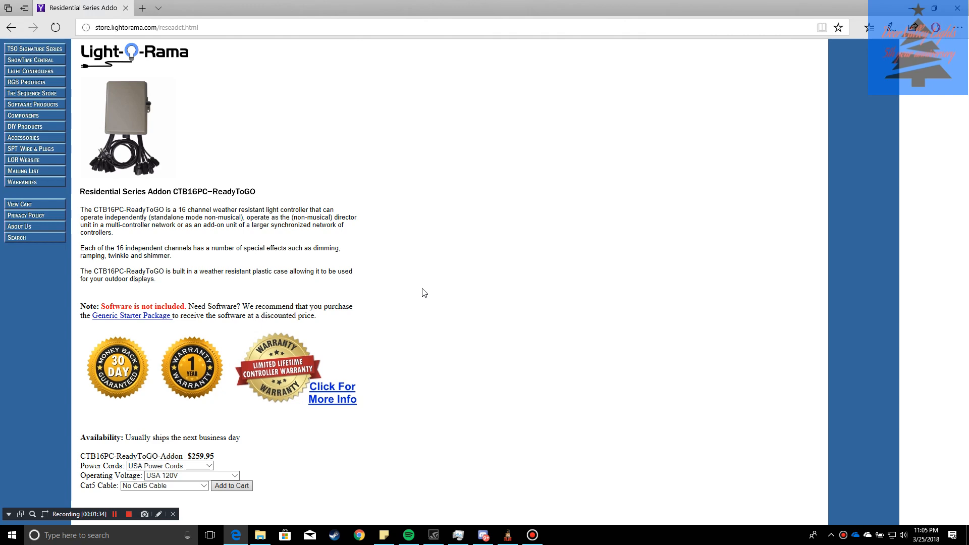
{"action": "left_click", "coordinate": [31, 71]}
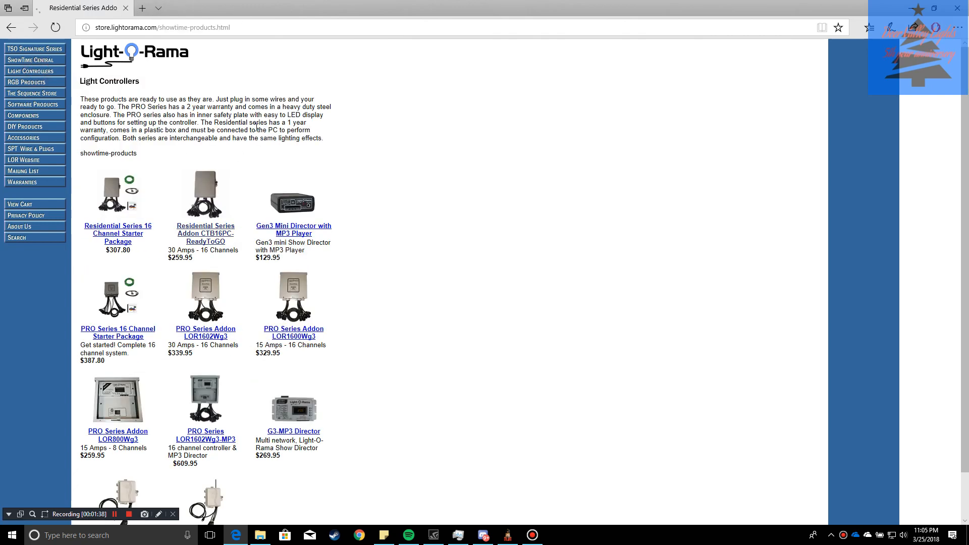
{"action": "left_click", "coordinate": [118, 226]}
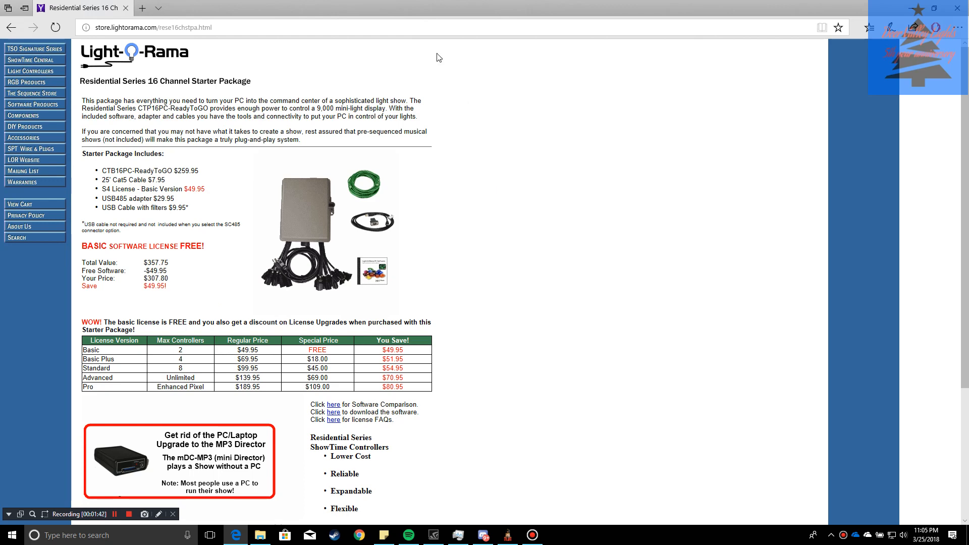
{"action": "scroll", "coordinate": [519, 259], "scroll_direction": "down", "scroll_amount": 3}
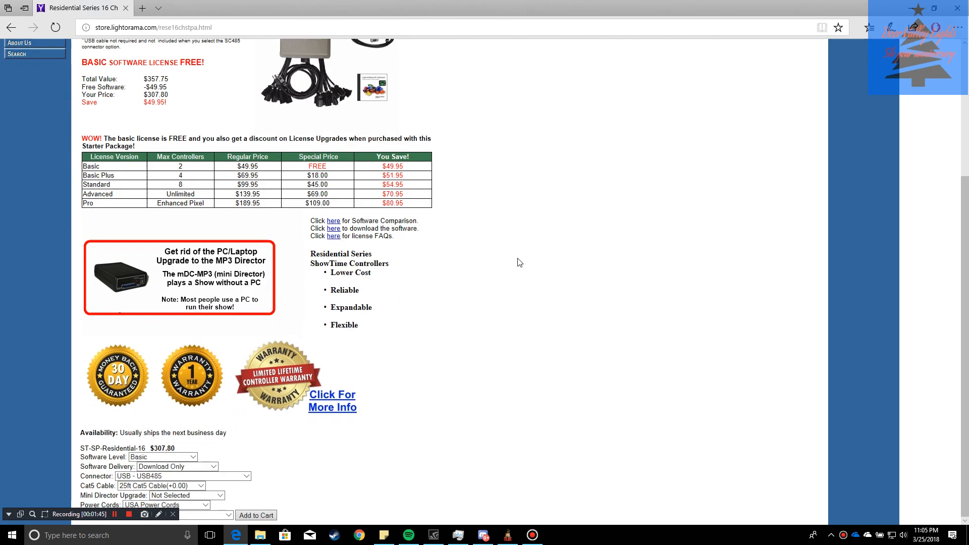
{"action": "scroll", "coordinate": [558, 328], "scroll_direction": "up", "scroll_amount": 3}
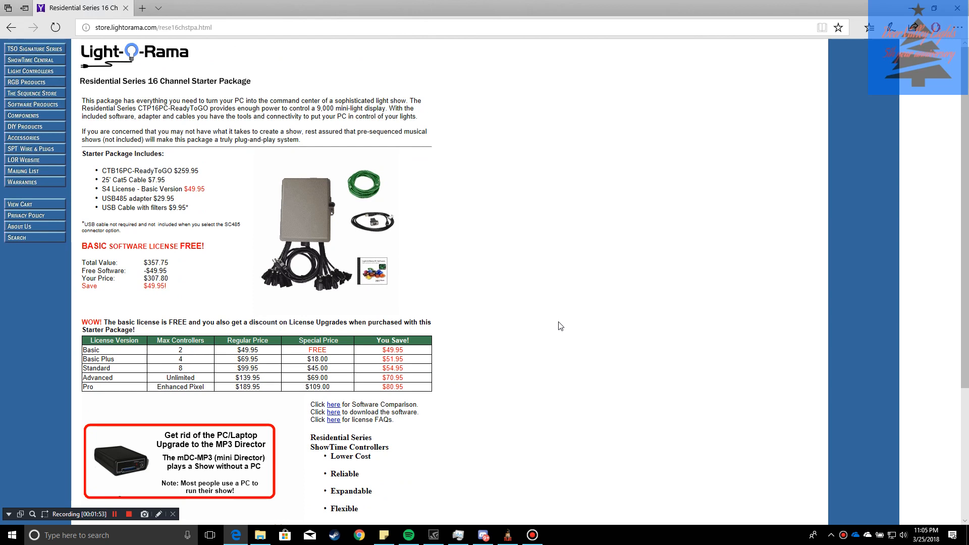
{"action": "left_click", "coordinate": [909, 9]}
{"action": "left_click", "coordinate": [576, 239]}
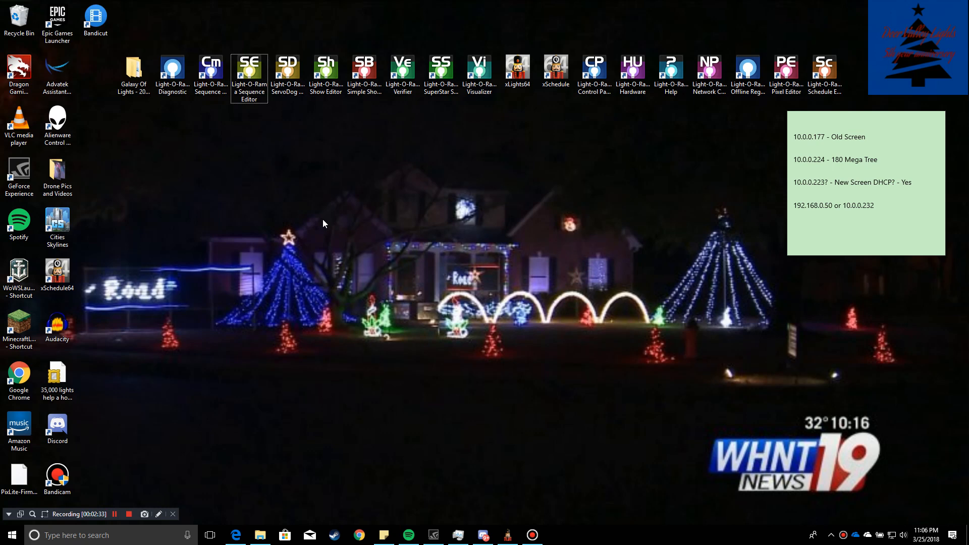
Open the Light-O-Rama Sequence Editor and start a new musical sequence
{"action": "double_click", "coordinate": [253, 65]}
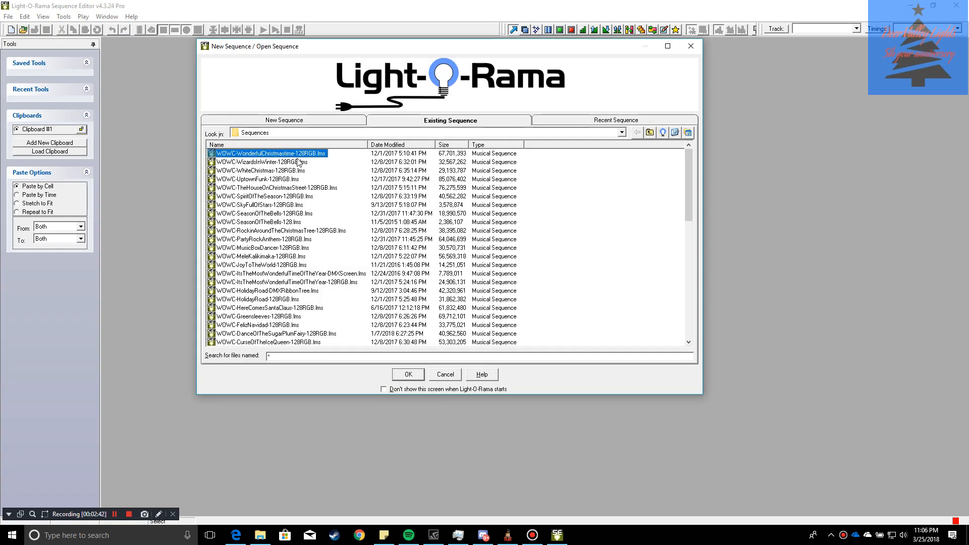
{"action": "left_click_drag", "start_coordinate": [318, 50], "coordinate": [363, 100]}
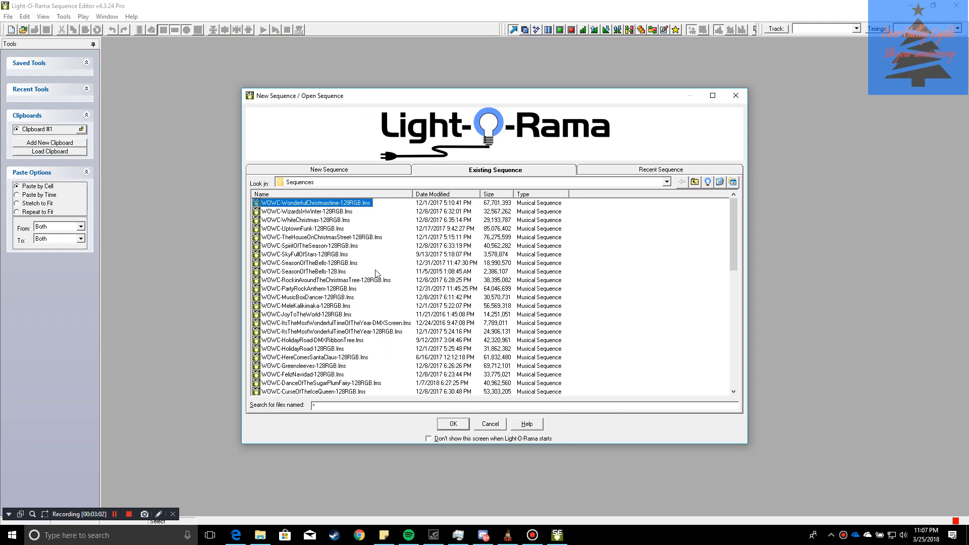
{"action": "left_click", "coordinate": [354, 176]}
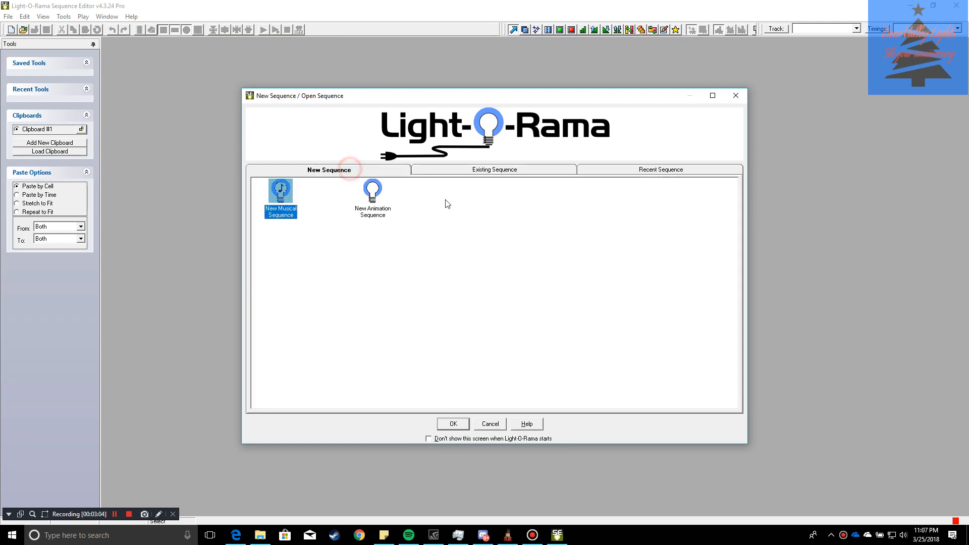
{"action": "left_click", "coordinate": [372, 283]}
{"action": "double_click", "coordinate": [280, 188]}
{"action": "left_click_drag", "start_coordinate": [211, 14], "coordinate": [384, 136]}
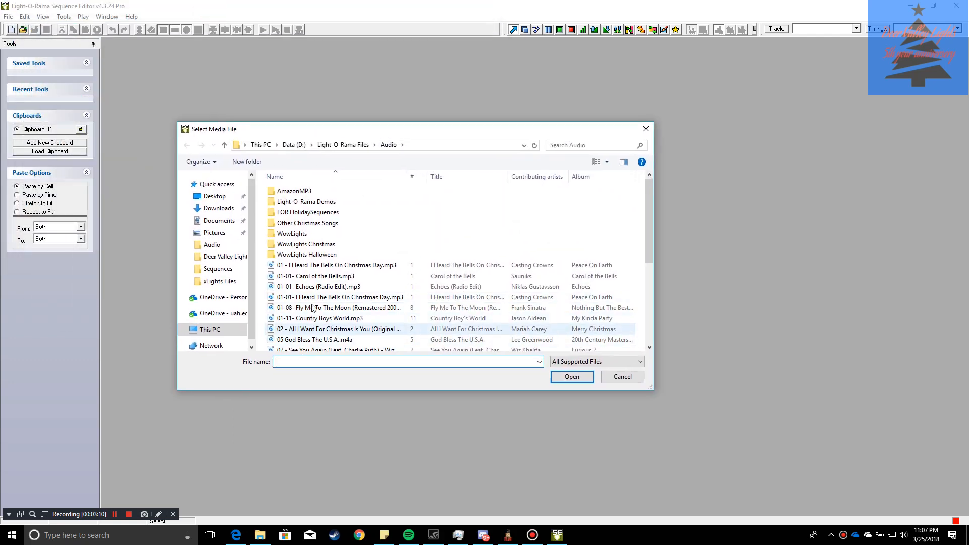
Choose 01-01- Carol of the Bells.mp3 as the sequence's media file and enter the author's name
{"action": "scroll", "coordinate": [353, 298], "scroll_direction": "down", "scroll_amount": 4}
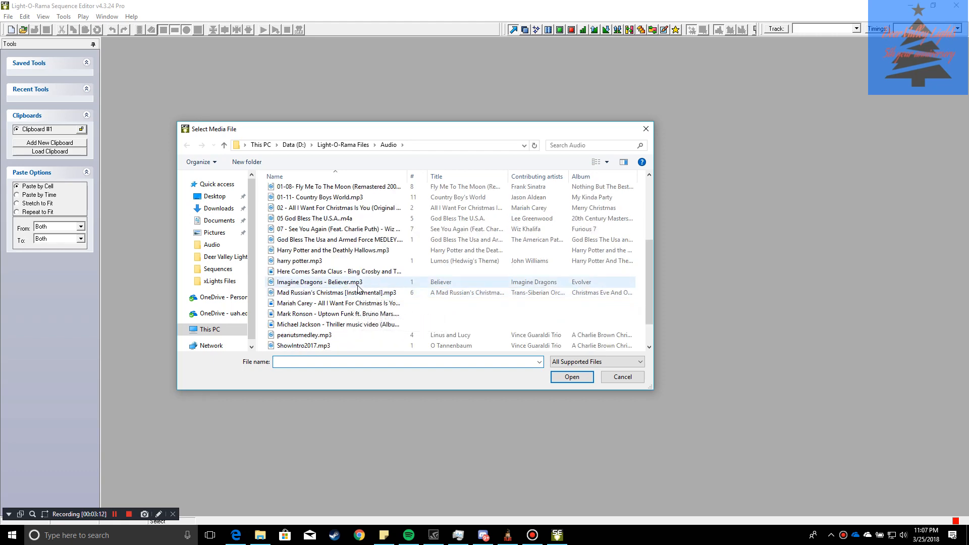
{"action": "scroll", "coordinate": [348, 297], "scroll_direction": "down", "scroll_amount": 1}
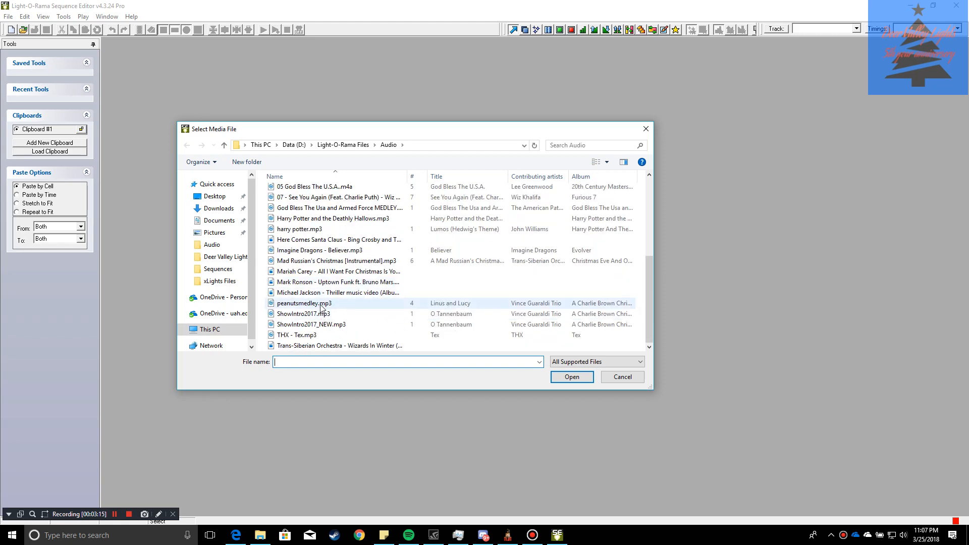
{"action": "scroll", "coordinate": [321, 308], "scroll_direction": "up", "scroll_amount": 1}
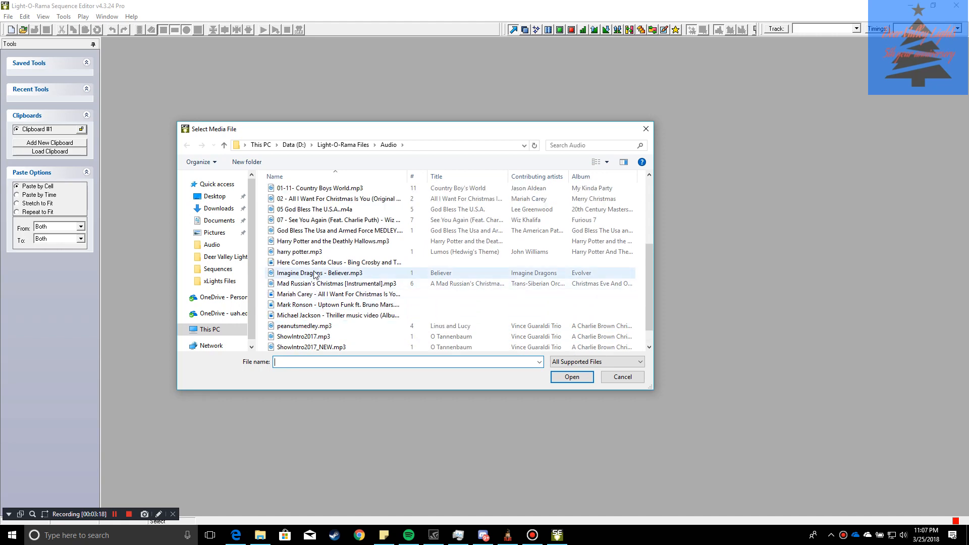
{"action": "scroll", "coordinate": [313, 247], "scroll_direction": "up", "scroll_amount": 2}
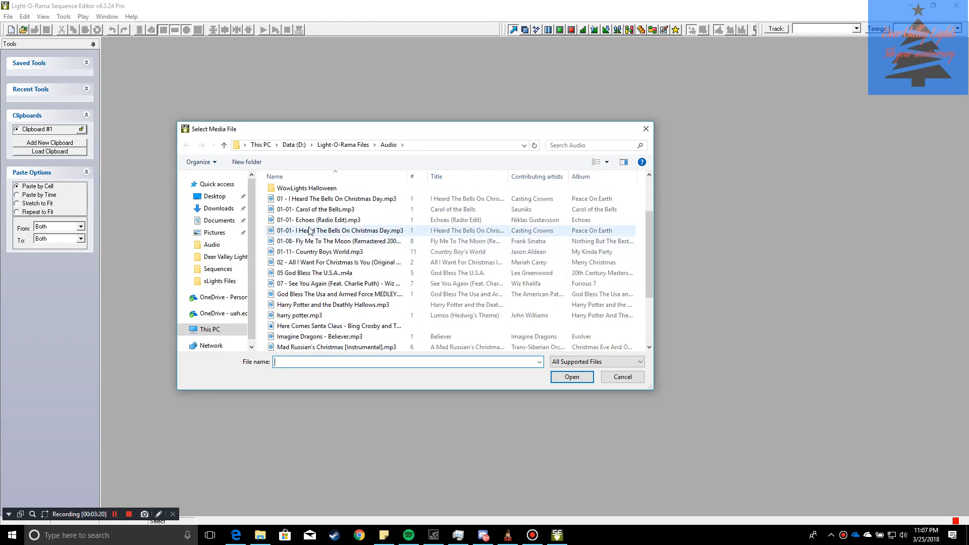
{"action": "double_click", "coordinate": [309, 210]}
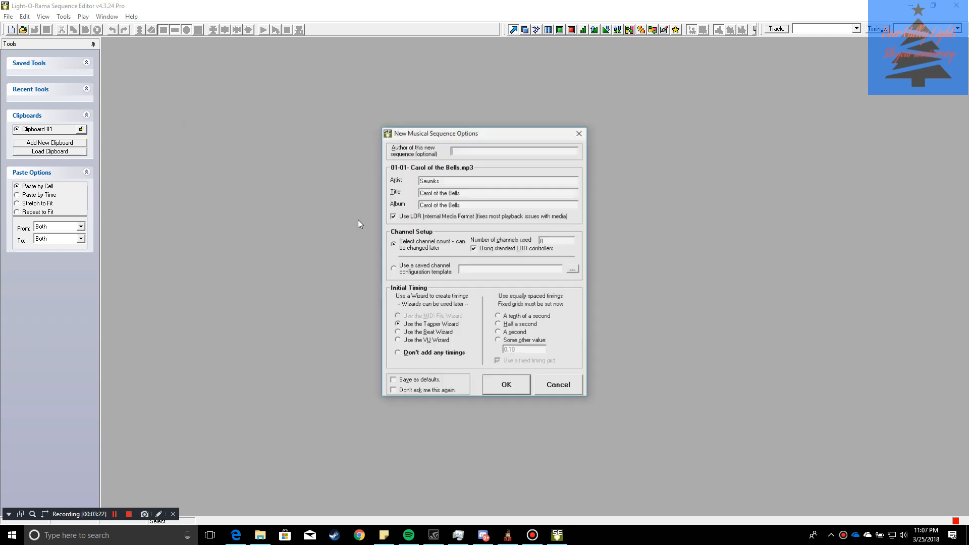
{"action": "type", "text": "Steven Byrd"}
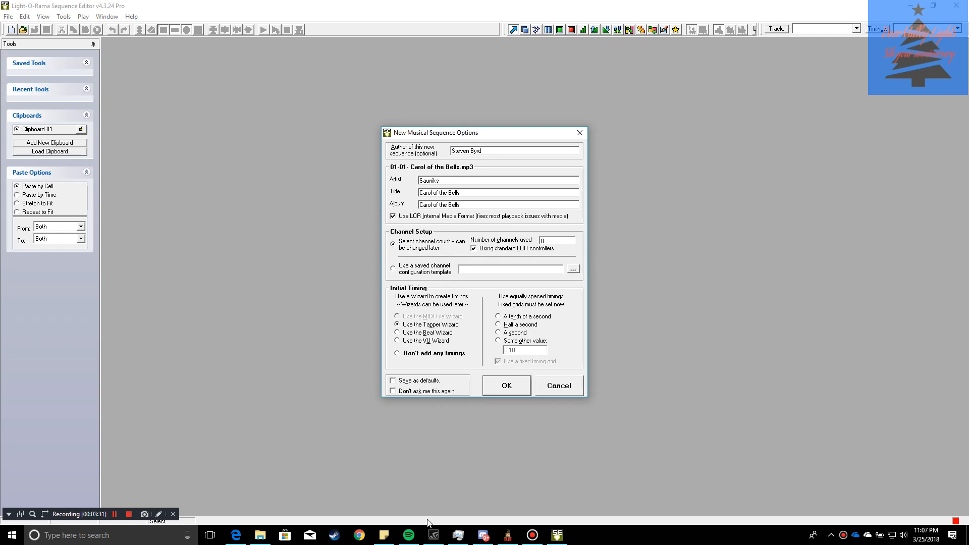
Check the 16 Channel Starter Package page in Edge again and return to the Sequence Editor
{"action": "mouse_move", "coordinate": [409, 534]}
{"action": "left_click", "coordinate": [409, 513]}
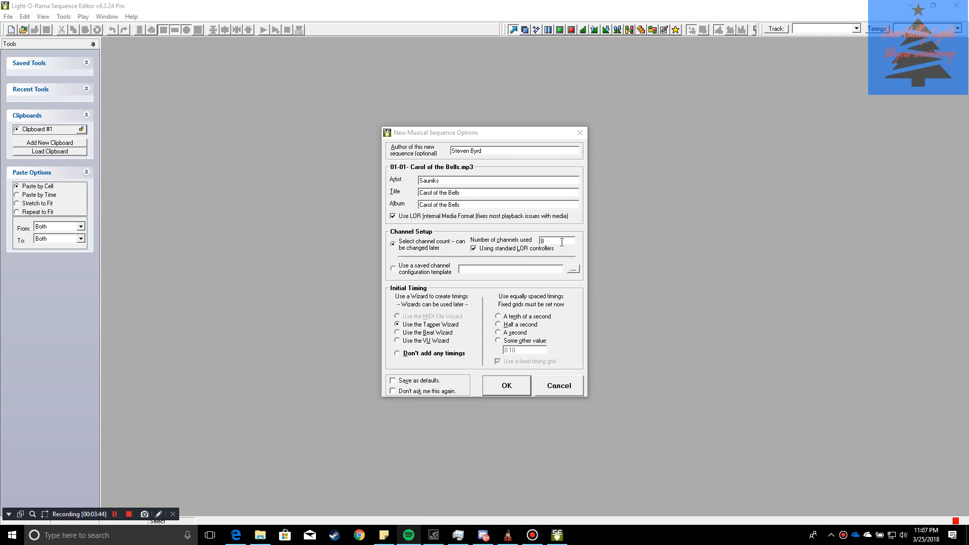
{"action": "left_click", "coordinate": [237, 534]}
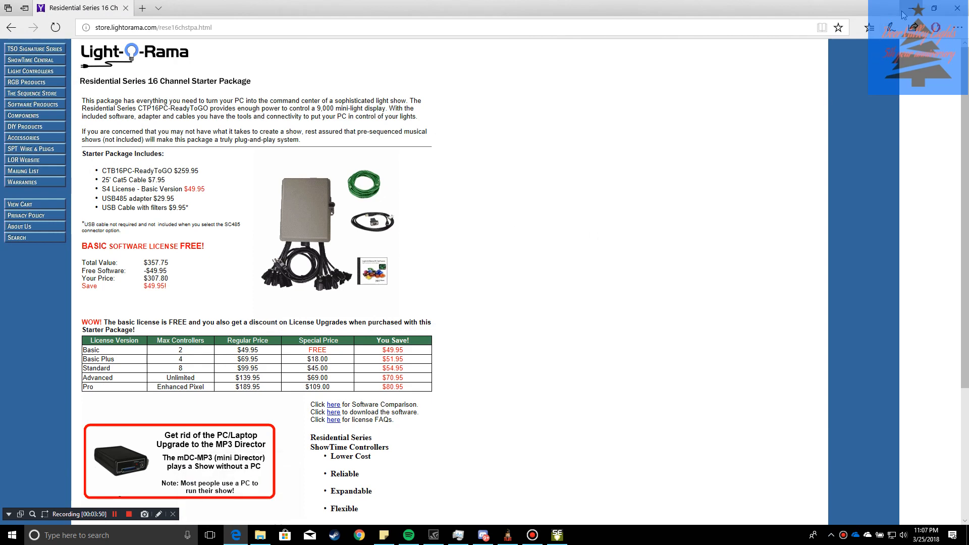
{"action": "key", "text": "alt+Tab"}
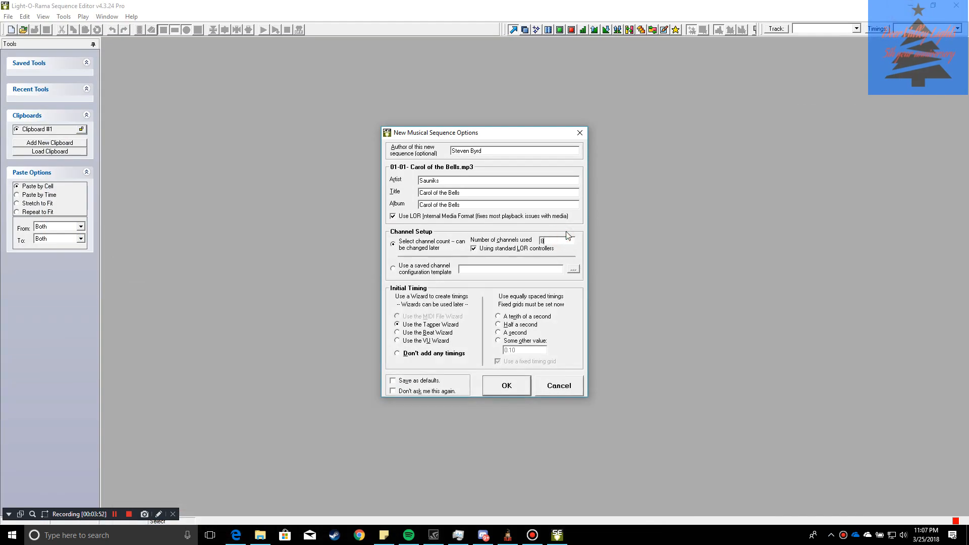
Set the number of channels to 16, choose equally spaced timings of a tenth of a second, and create the sequence
{"action": "type", "text": "16"}
{"action": "left_click", "coordinate": [501, 229]}
{"action": "left_click", "coordinate": [499, 316]}
{"action": "left_click", "coordinate": [504, 385]}
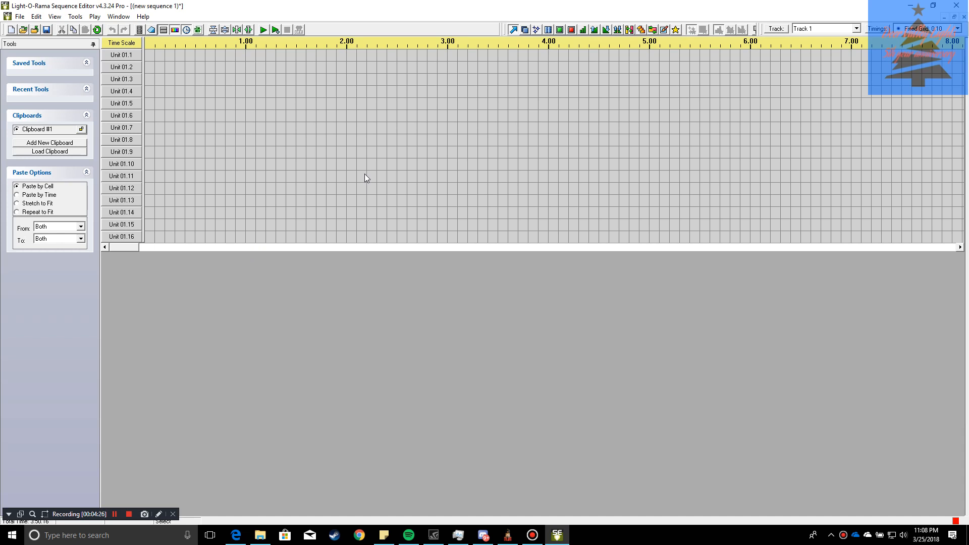
Display the audio waveform above the channel grid and play back the opening seconds of the song
{"action": "left_click", "coordinate": [274, 32]}
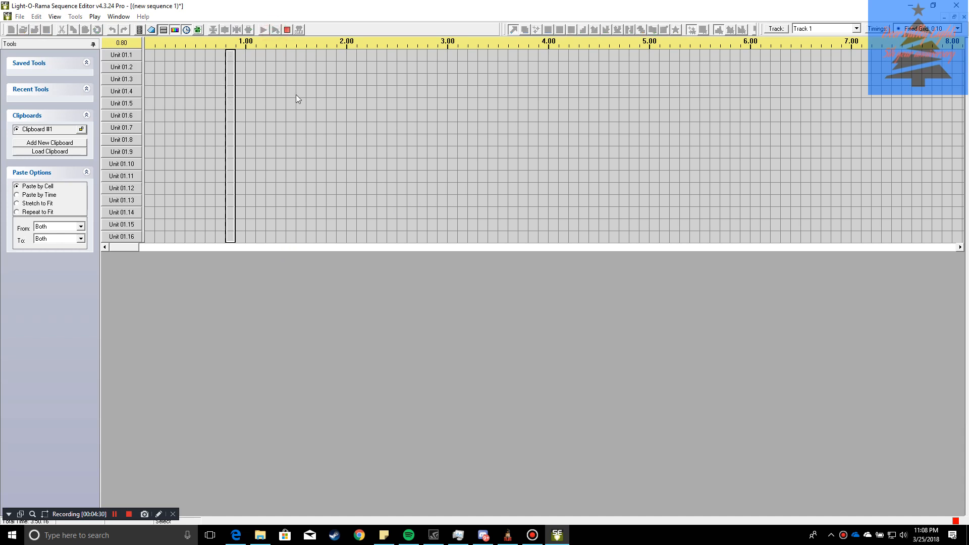
{"action": "left_click", "coordinate": [287, 30]}
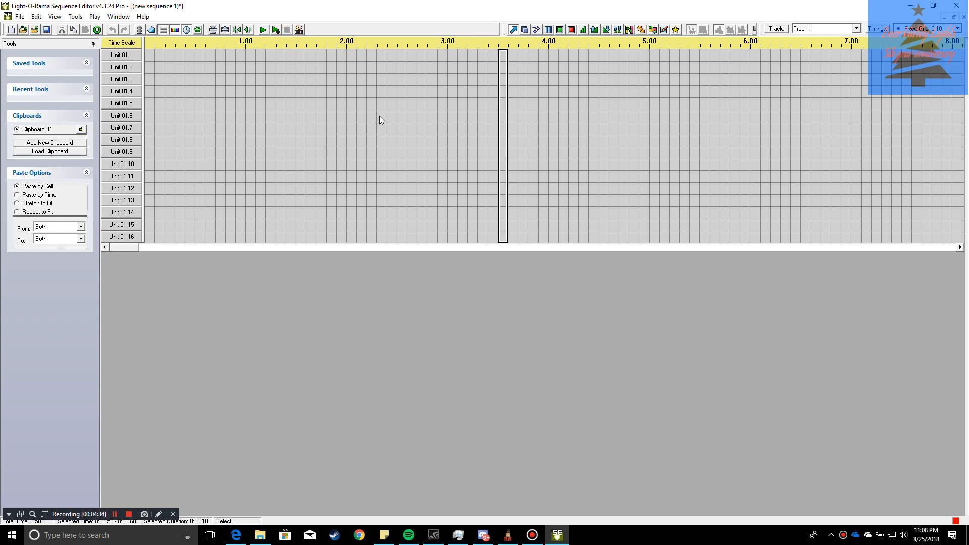
{"action": "mouse_move", "coordinate": [380, 116]}
{"action": "left_click", "coordinate": [199, 31]}
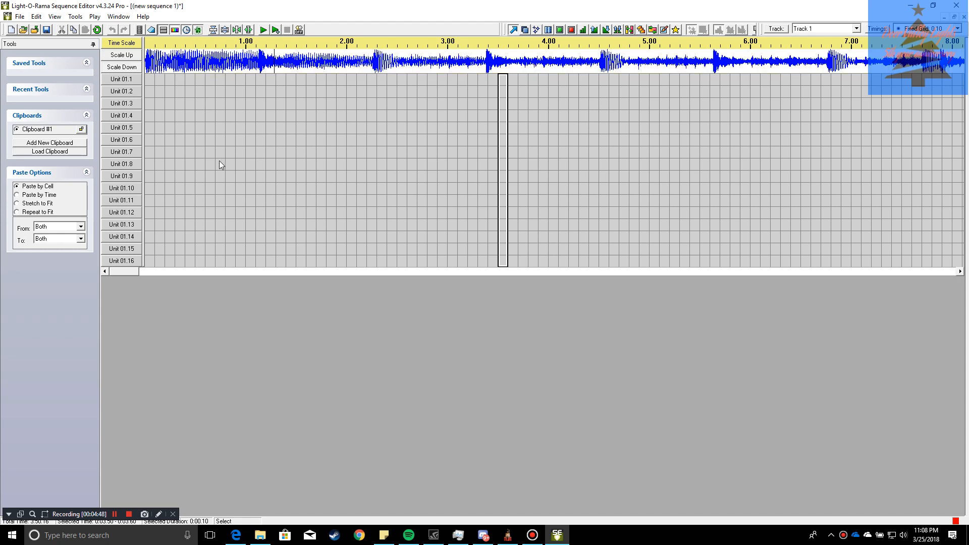
{"action": "left_click", "coordinate": [264, 31]}
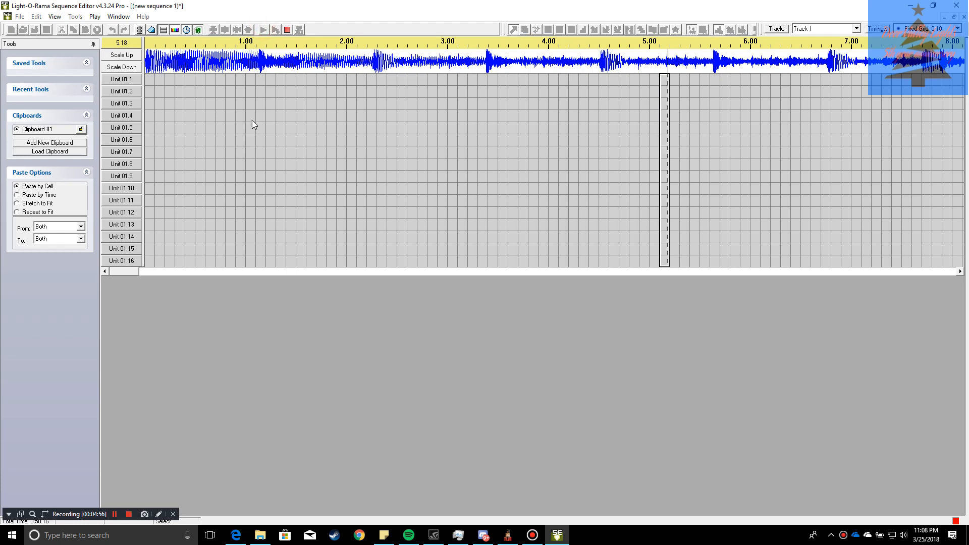
{"action": "left_click", "coordinate": [287, 30]}
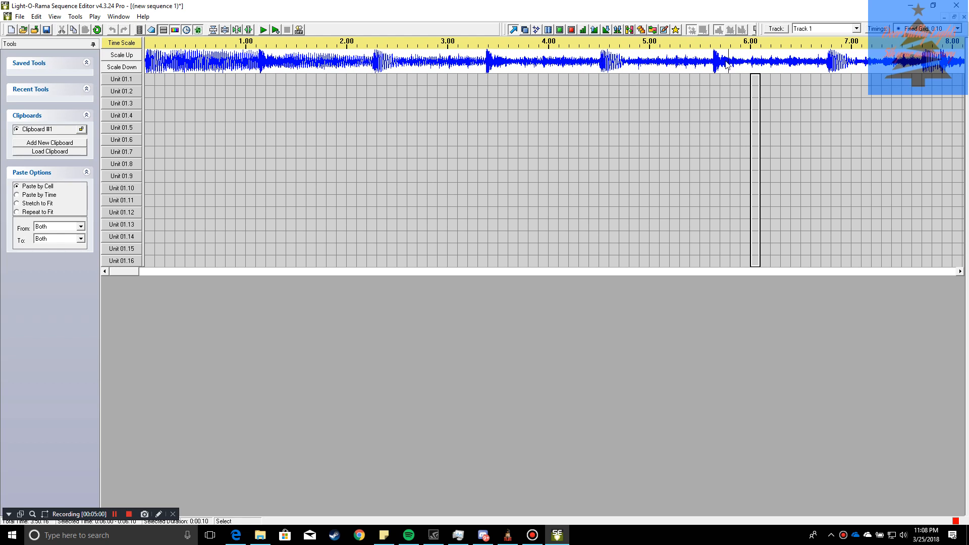
Turn on all 16 channels from 0.10 to 1.10 seconds, playing the sequence briefly to check the timing
{"action": "left_click_drag", "start_coordinate": [129, 271], "coordinate": [112, 239]}
{"action": "left_click", "coordinate": [561, 30]}
{"action": "left_click_drag", "start_coordinate": [159, 83], "coordinate": [235, 268]}
{"action": "left_click", "coordinate": [262, 30]}
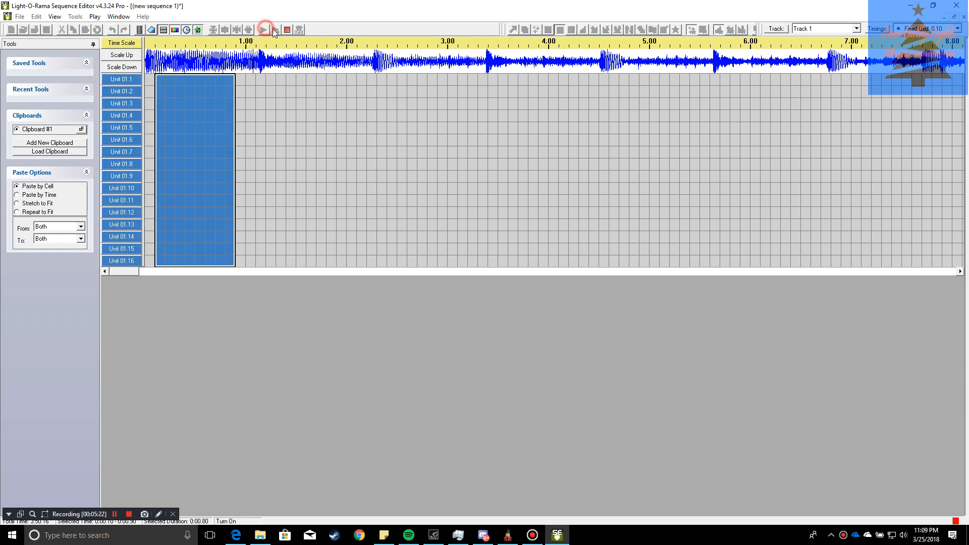
{"action": "left_click", "coordinate": [286, 30]}
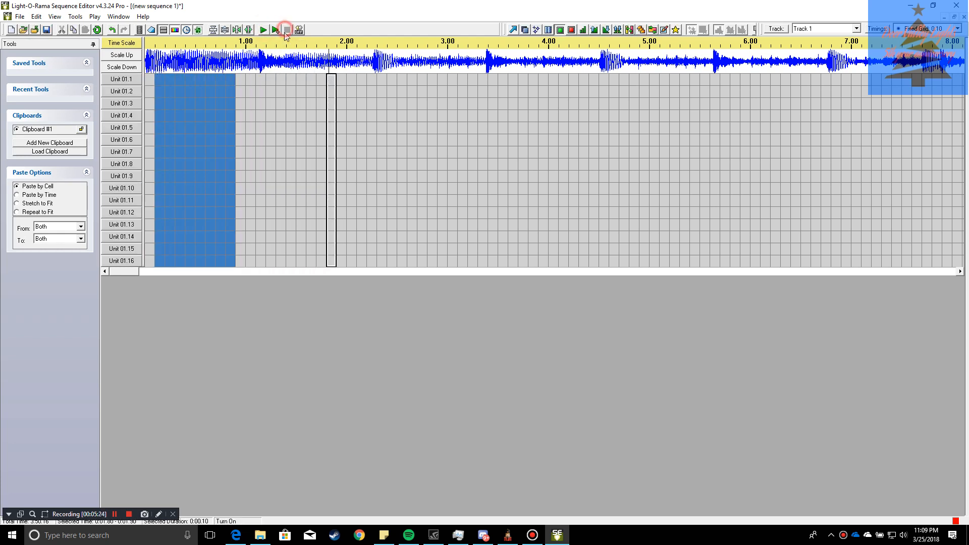
{"action": "left_click_drag", "start_coordinate": [241, 80], "coordinate": [249, 269]}
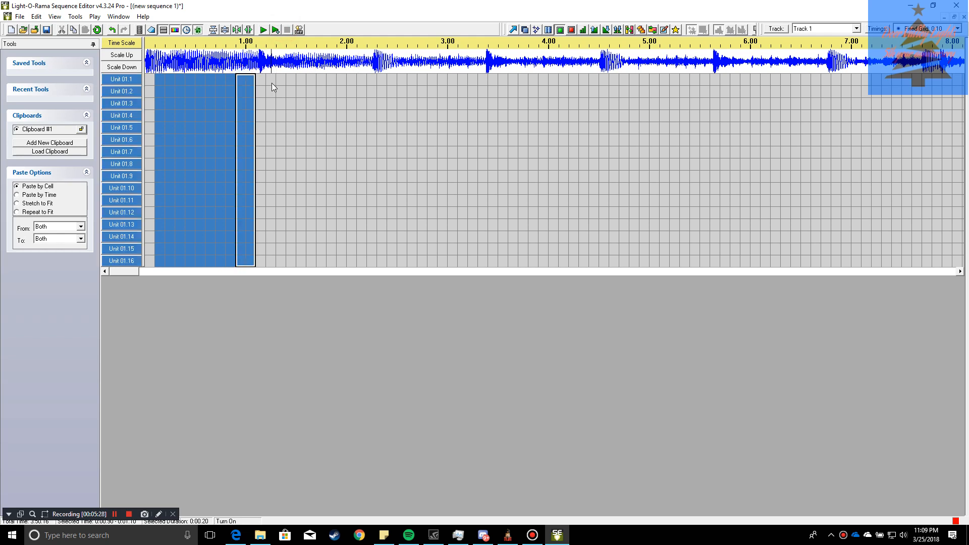
Apply a 0% to 100% fade up to all 16 channels from 0.00 to 1.10 seconds
{"action": "left_click", "coordinate": [595, 30]}
{"action": "left_click_drag", "start_coordinate": [153, 86], "coordinate": [247, 257]}
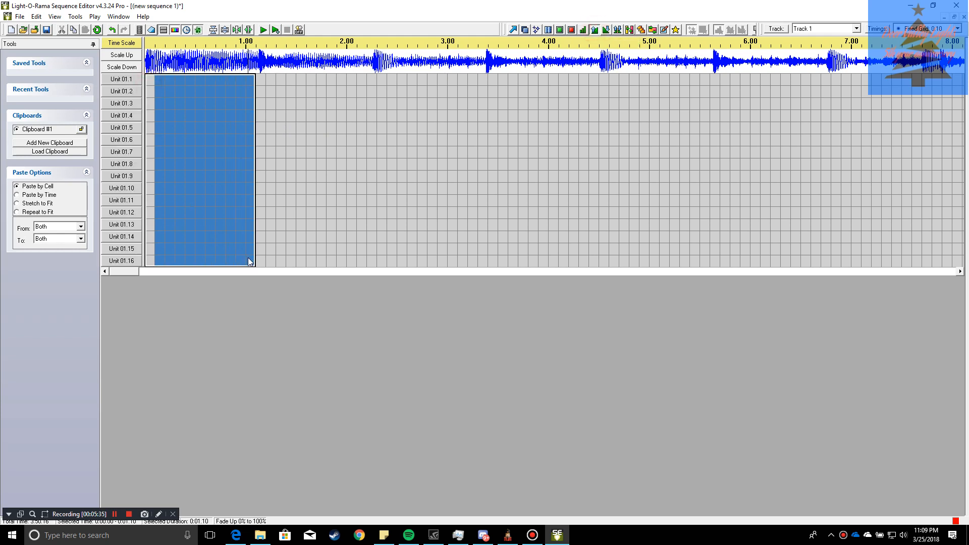
Apply 100% to 0% fade downs to all 16 channels from 0.00 to 1.10 and from 1.10 to 2.30 seconds
{"action": "left_click", "coordinate": [606, 29]}
{"action": "left_click", "coordinate": [150, 79]}
{"action": "left_click_drag", "start_coordinate": [210, 144], "coordinate": [256, 261]}
{"action": "left_click_drag", "start_coordinate": [265, 81], "coordinate": [373, 260]}
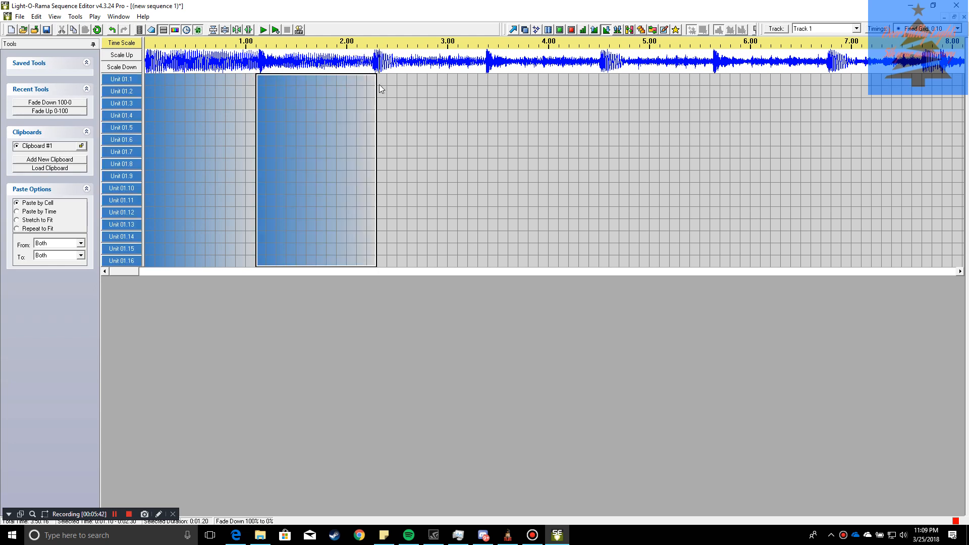
Add fade downs on all 16 channels between 2.30 and 6.80 seconds, restarting at 3.40, 4.50 and 5.60, and play them back
{"action": "left_click_drag", "start_coordinate": [379, 81], "coordinate": [487, 268]}
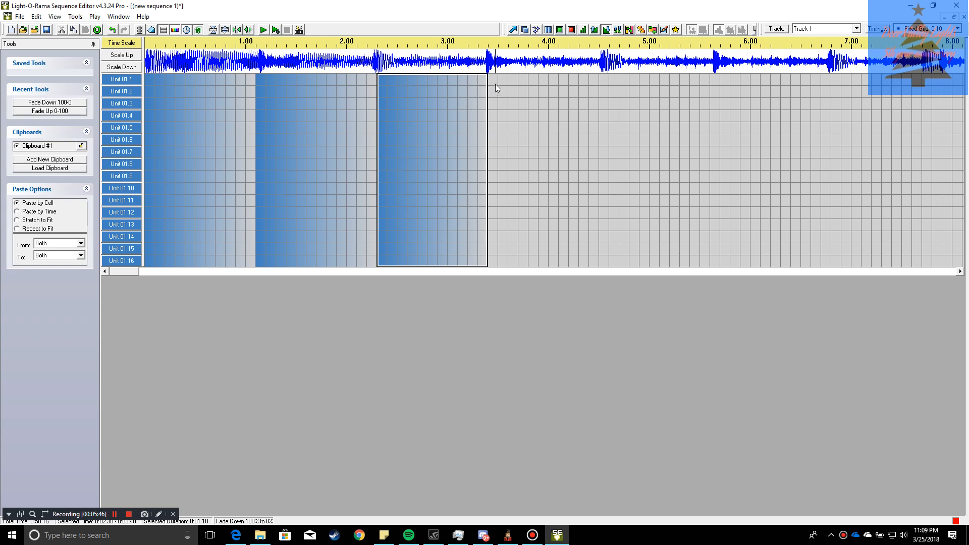
{"action": "left_click_drag", "start_coordinate": [495, 84], "coordinate": [596, 270]}
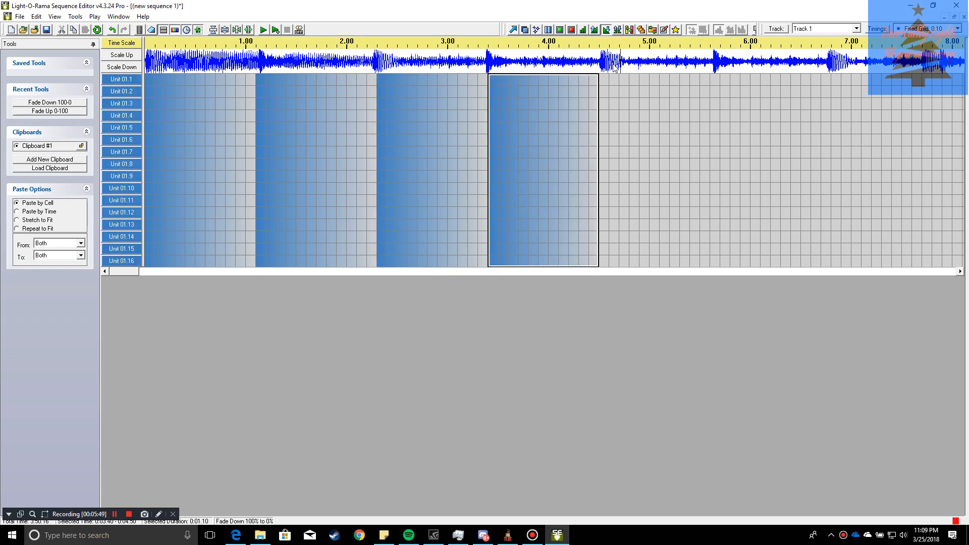
{"action": "left_click_drag", "start_coordinate": [603, 85], "coordinate": [703, 269]}
{"action": "left_click_drag", "start_coordinate": [714, 81], "coordinate": [823, 263]}
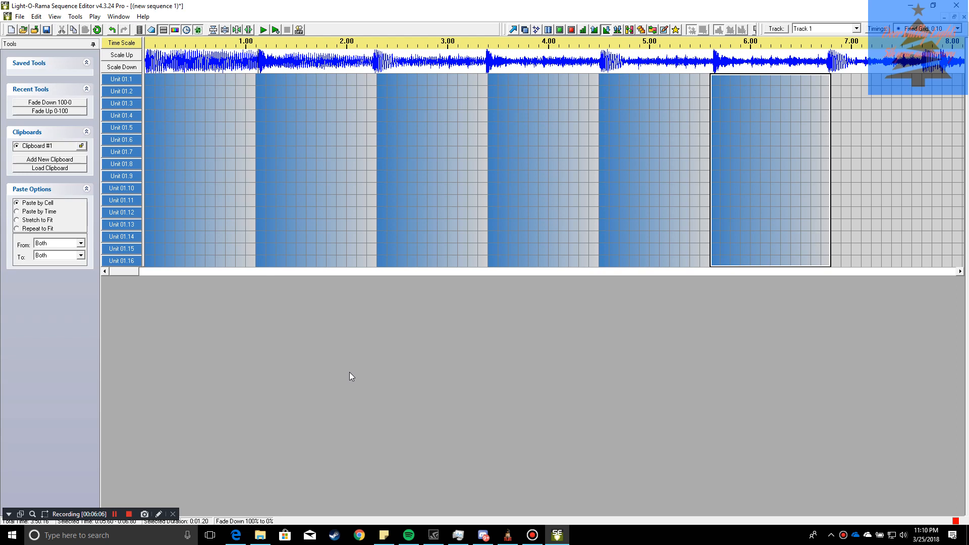
{"action": "left_click", "coordinate": [275, 30]}
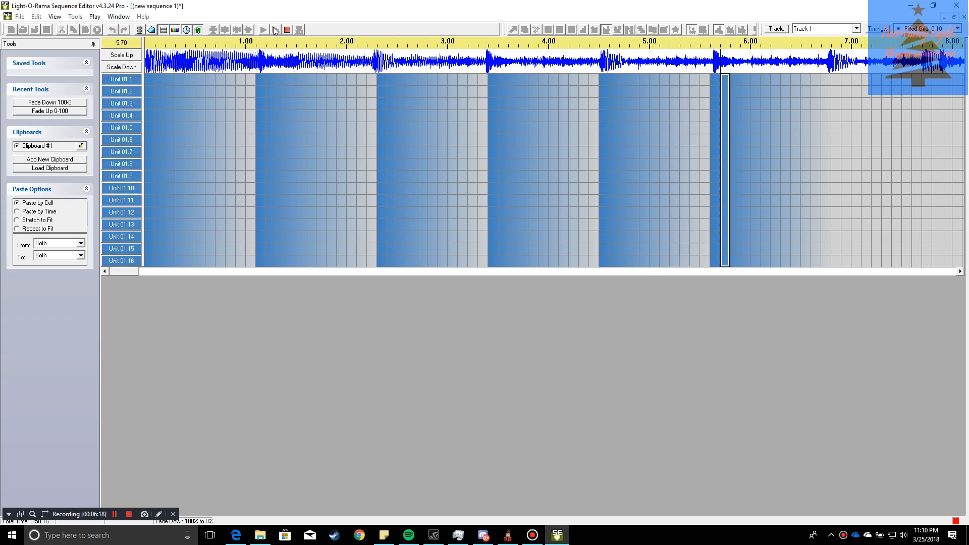
{"action": "left_click", "coordinate": [287, 30]}
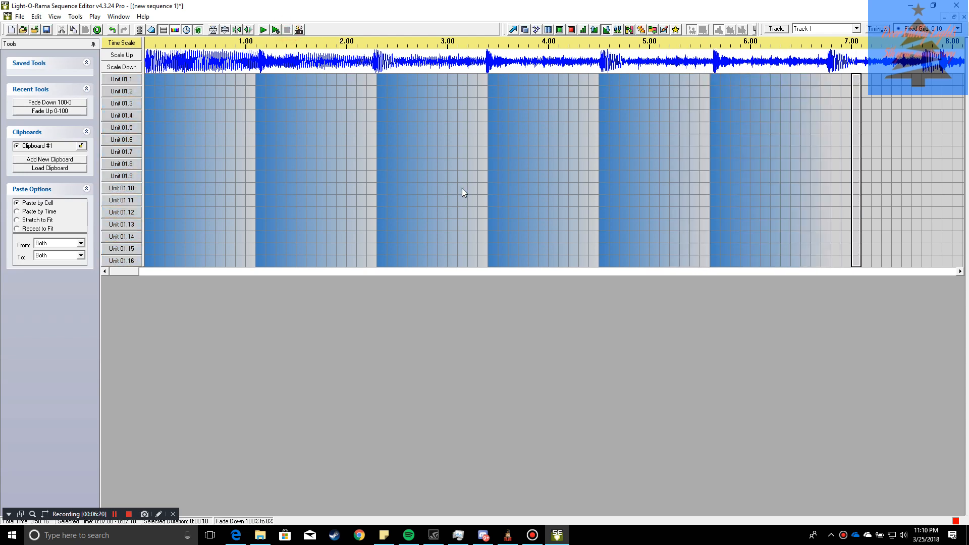
Apply fade downs to all 16 channels from 6.70 to 7.70, 7.70 to 9.00 and 9.00 to 12.40 seconds
{"action": "mouse_move", "coordinate": [461, 189]}
{"action": "left_click_drag", "start_coordinate": [138, 271], "coordinate": [156, 260]}
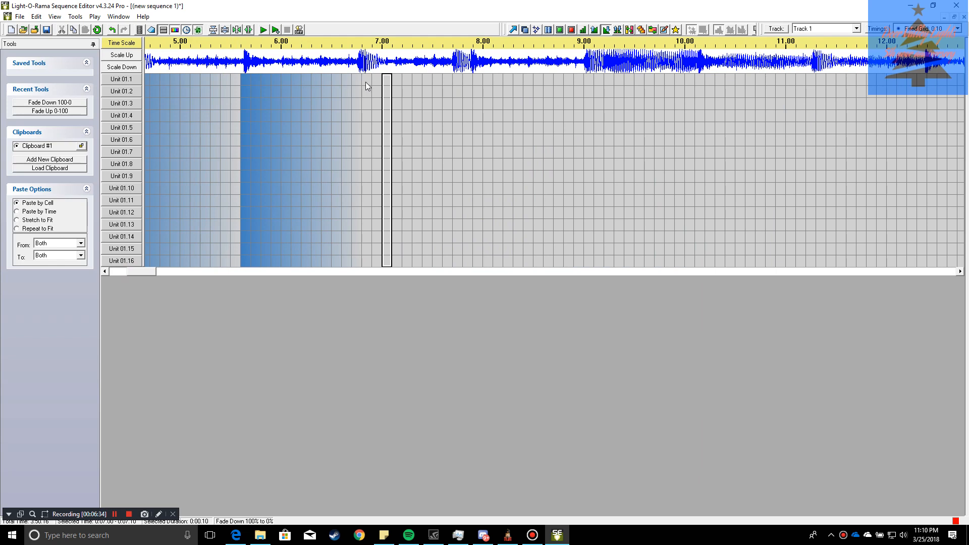
{"action": "left_click_drag", "start_coordinate": [365, 81], "coordinate": [449, 265]}
{"action": "left_click_drag", "start_coordinate": [375, 100], "coordinate": [451, 266]}
{"action": "left_click_drag", "start_coordinate": [454, 77], "coordinate": [583, 267]}
{"action": "left_click_drag", "start_coordinate": [802, 230], "coordinate": [917, 271]}
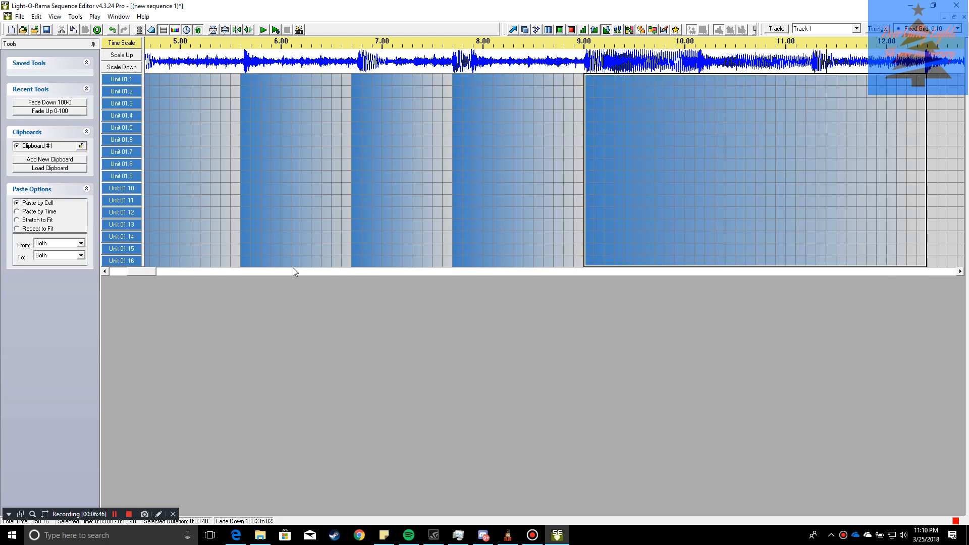
Play the sequence from the beginning to check the fade downs against the music
{"action": "left_click_drag", "start_coordinate": [158, 274], "coordinate": [131, 273]}
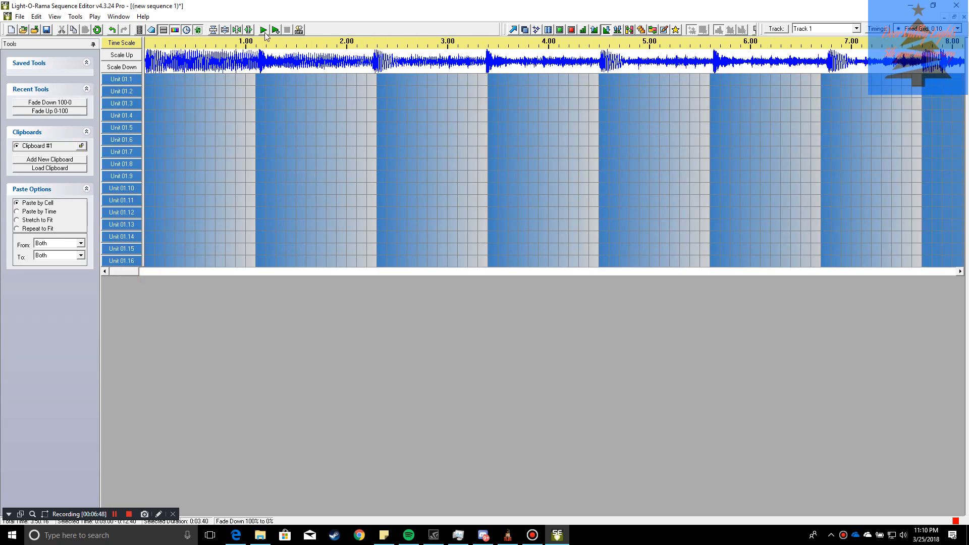
{"action": "left_click", "coordinate": [264, 31]}
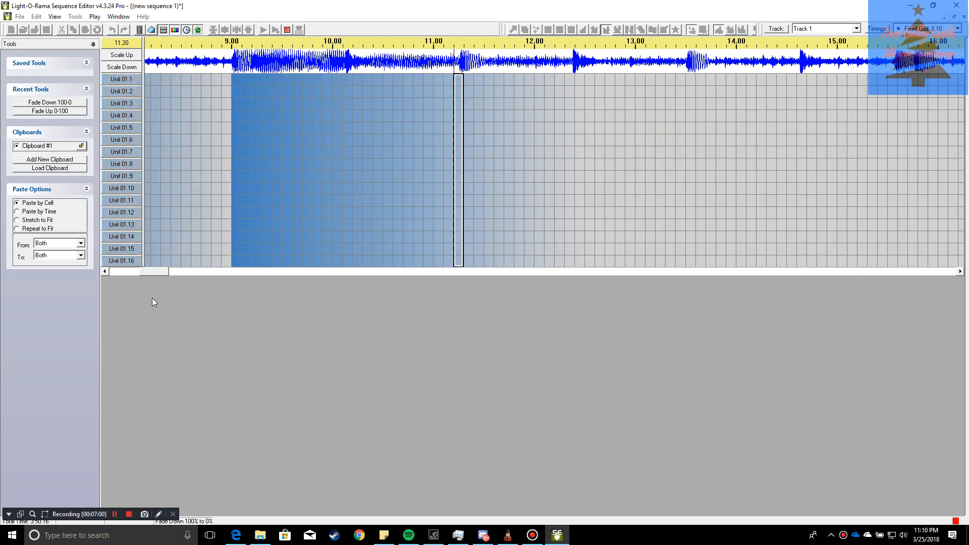
{"action": "left_click", "coordinate": [286, 30]}
Try a Twinkle effect on channels 6 to 9 from 1.10 to 2.30 seconds, and undo it
{"action": "left_click_drag", "start_coordinate": [160, 274], "coordinate": [118, 279]}
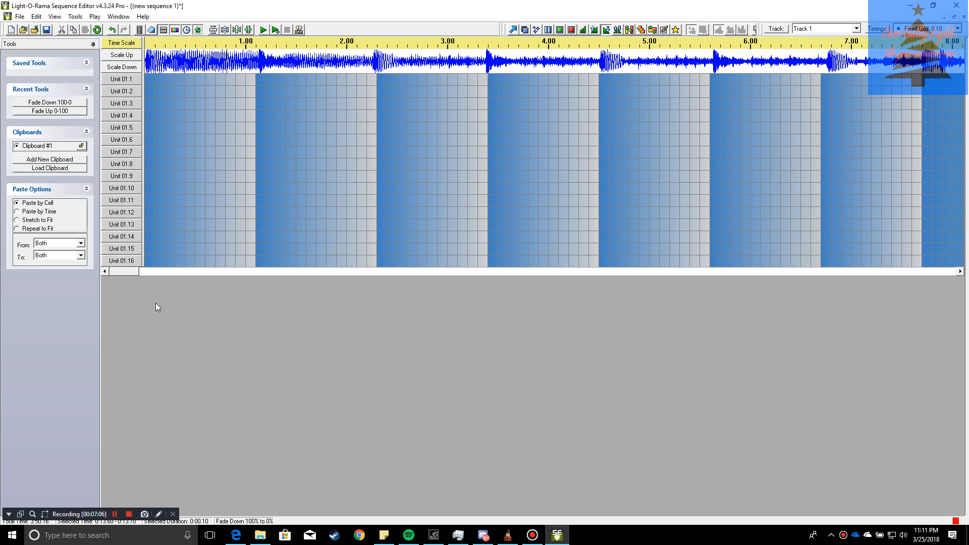
{"action": "left_click", "coordinate": [561, 31]}
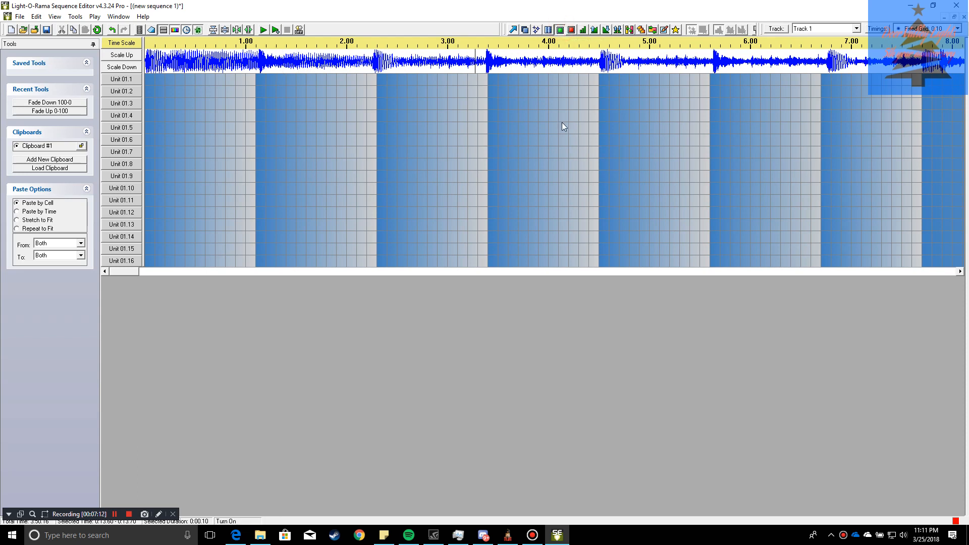
{"action": "left_click", "coordinate": [536, 30]}
{"action": "left_click_drag", "start_coordinate": [259, 139], "coordinate": [370, 181]}
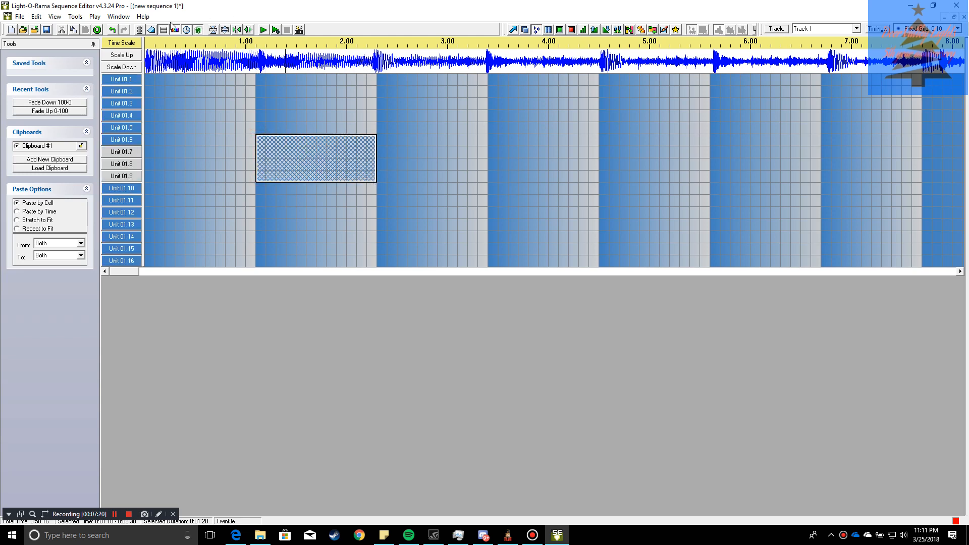
{"action": "left_click", "coordinate": [111, 29]}
Apply Twinkle to channels 6 to 9 from 9.00 to 12.20 seconds, followed by a 100% to 0% fade down until 12.80 seconds
{"action": "left_click_drag", "start_coordinate": [123, 271], "coordinate": [145, 267]}
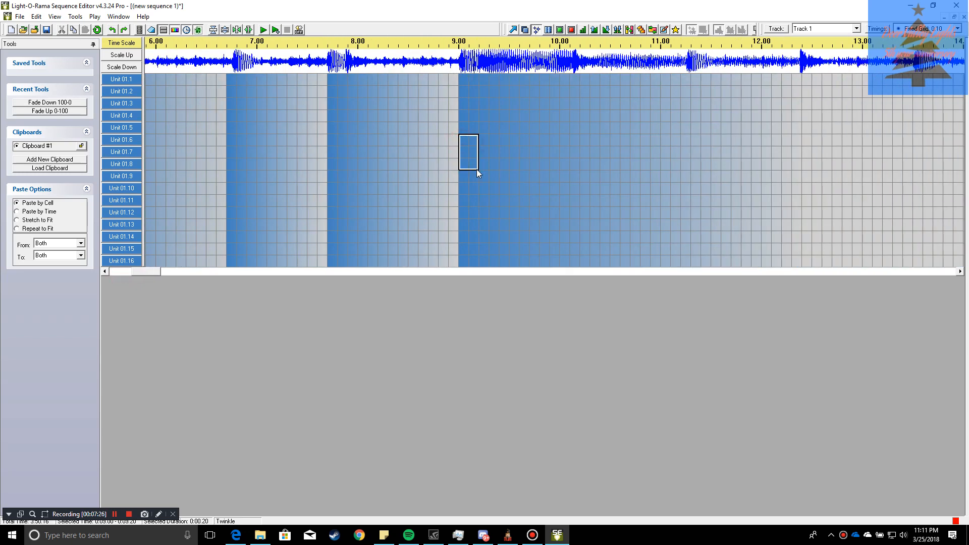
{"action": "left_click_drag", "start_coordinate": [477, 168], "coordinate": [828, 171]}
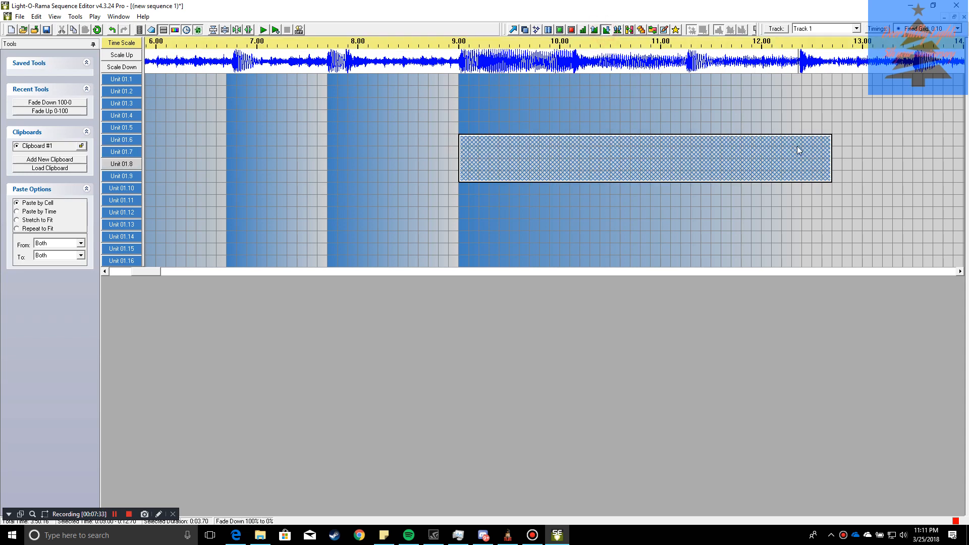
{"action": "left_click", "coordinate": [832, 180]}
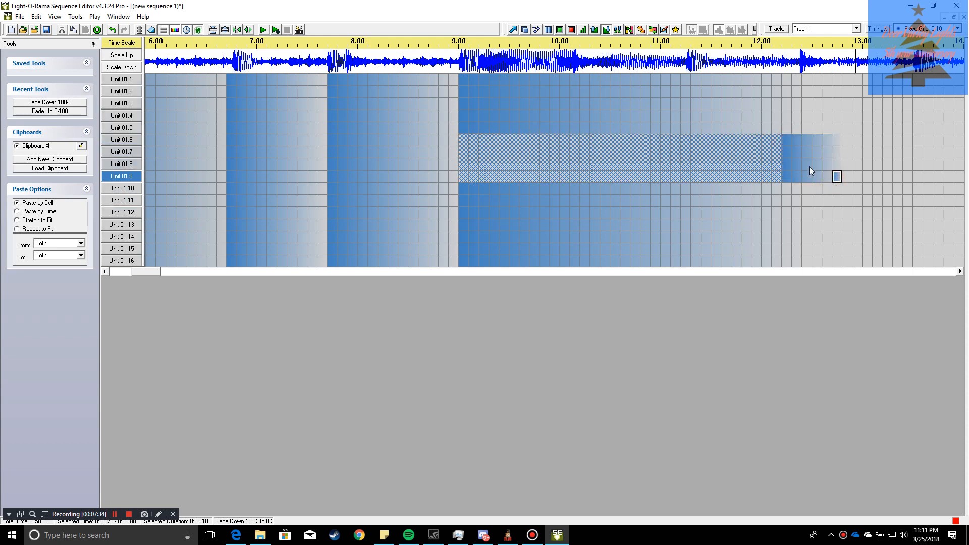
{"action": "left_click_drag", "start_coordinate": [787, 141], "coordinate": [840, 178]}
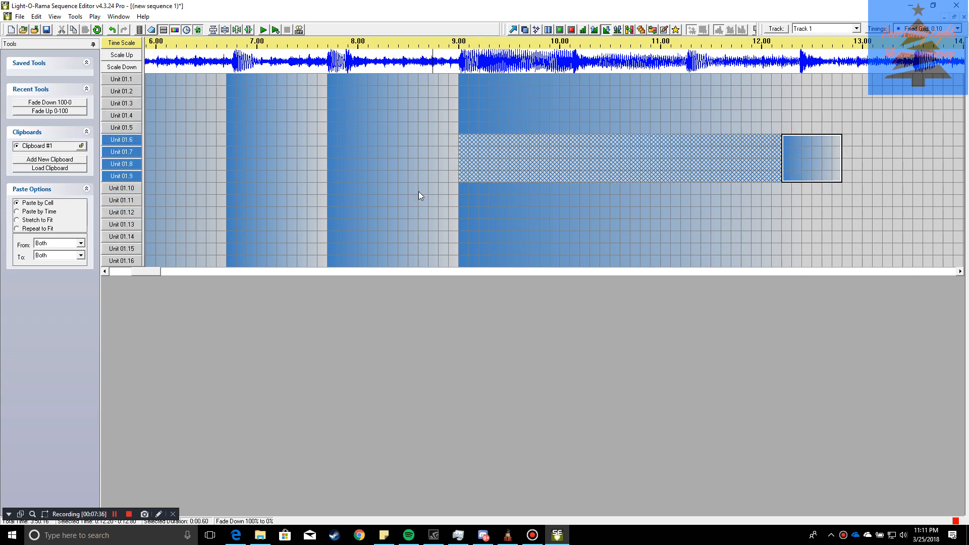
Set the play range to the visible screen and play that section to check the twinkle effect
{"action": "left_click", "coordinate": [95, 16]}
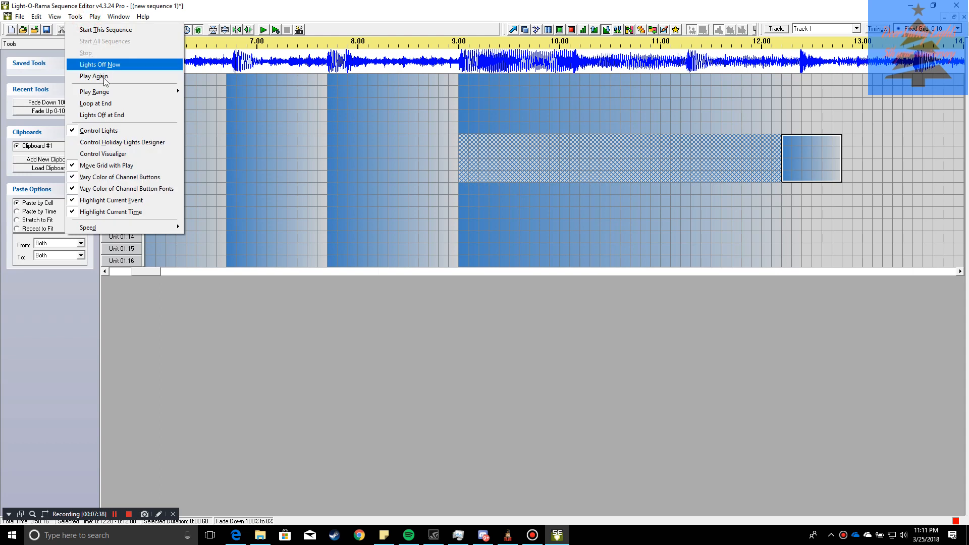
{"action": "mouse_move", "coordinate": [143, 96]}
{"action": "left_click", "coordinate": [218, 138]}
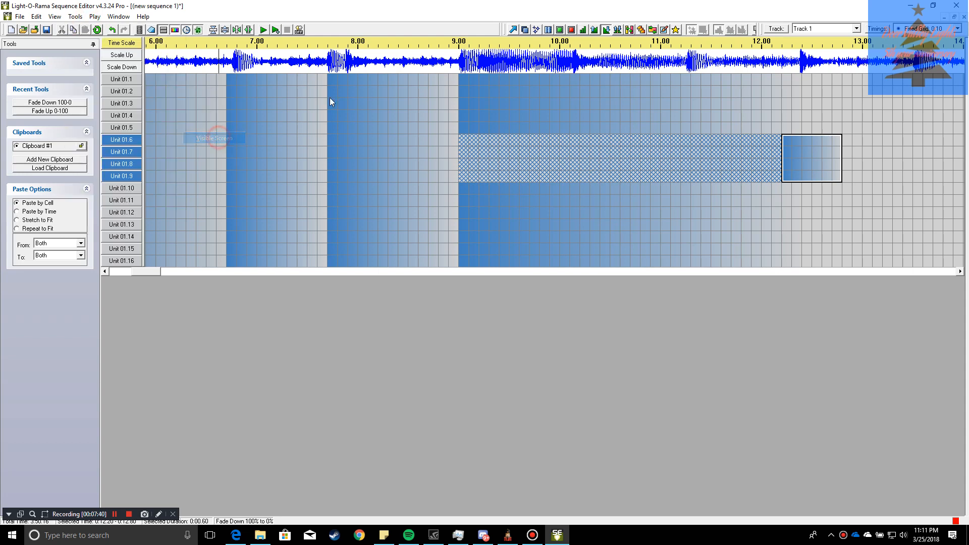
{"action": "left_click", "coordinate": [268, 30]}
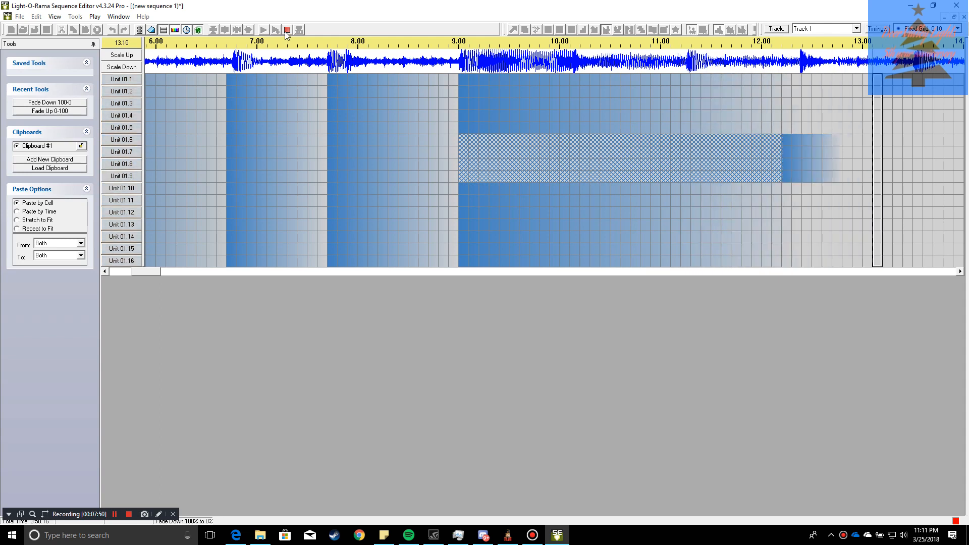
{"action": "left_click", "coordinate": [287, 29]}
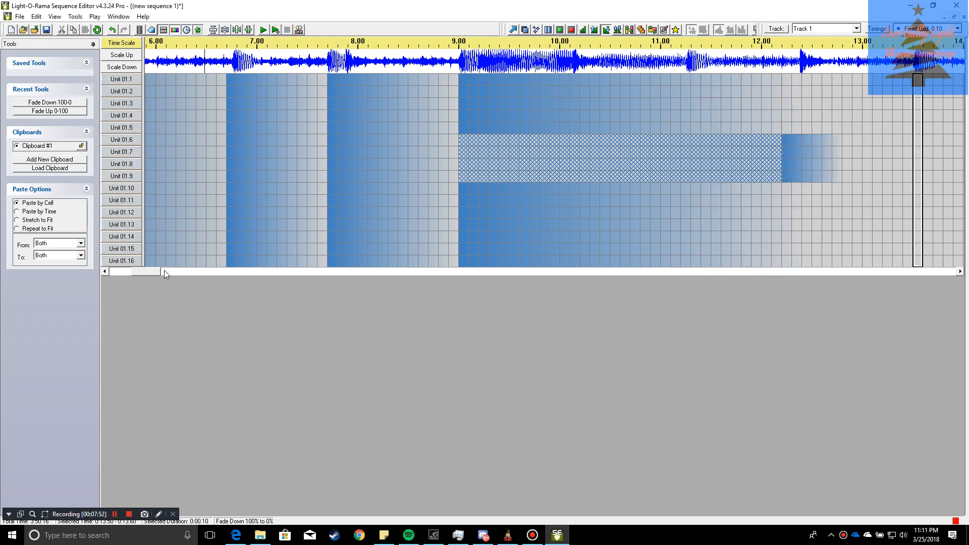
Apply Shimmer to channels 1 to 7 from 13.50 to 14.60 seconds and Twinkle to channels 8 to 16 from 14.60 to 15.60 seconds
{"action": "left_click_drag", "start_coordinate": [159, 270], "coordinate": [164, 269]}
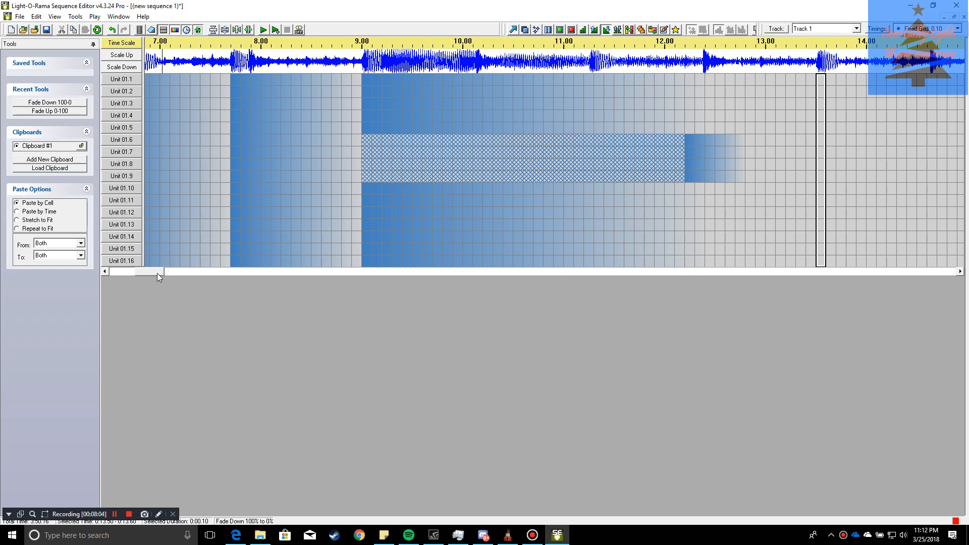
{"action": "left_click_drag", "start_coordinate": [157, 274], "coordinate": [167, 270]}
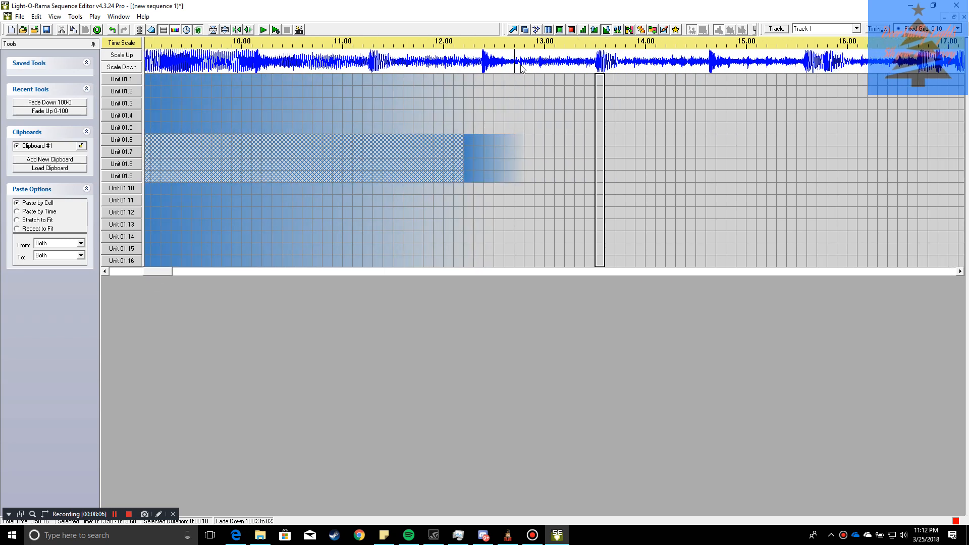
{"action": "left_click", "coordinate": [547, 31]}
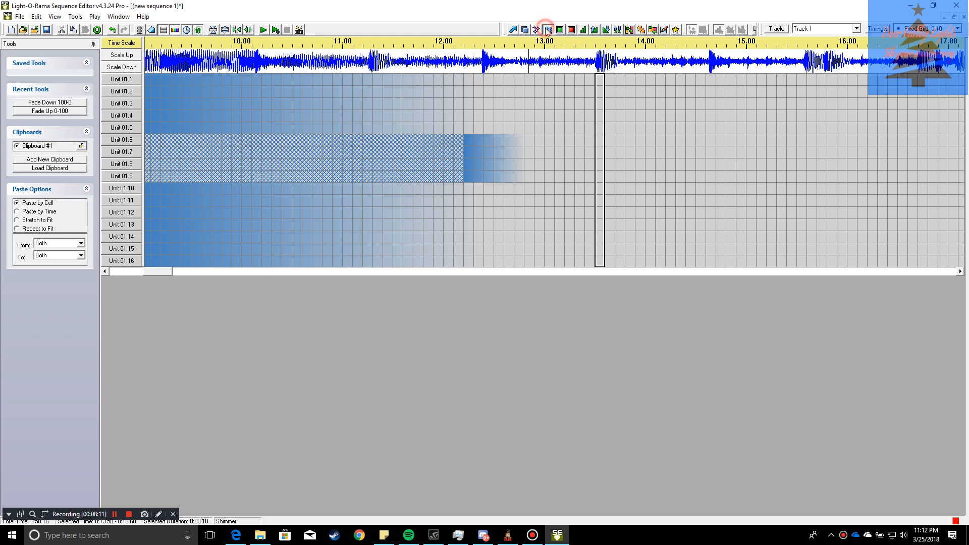
{"action": "left_click_drag", "start_coordinate": [601, 77], "coordinate": [600, 91]}
{"action": "left_click_drag", "start_coordinate": [614, 138], "coordinate": [704, 153]}
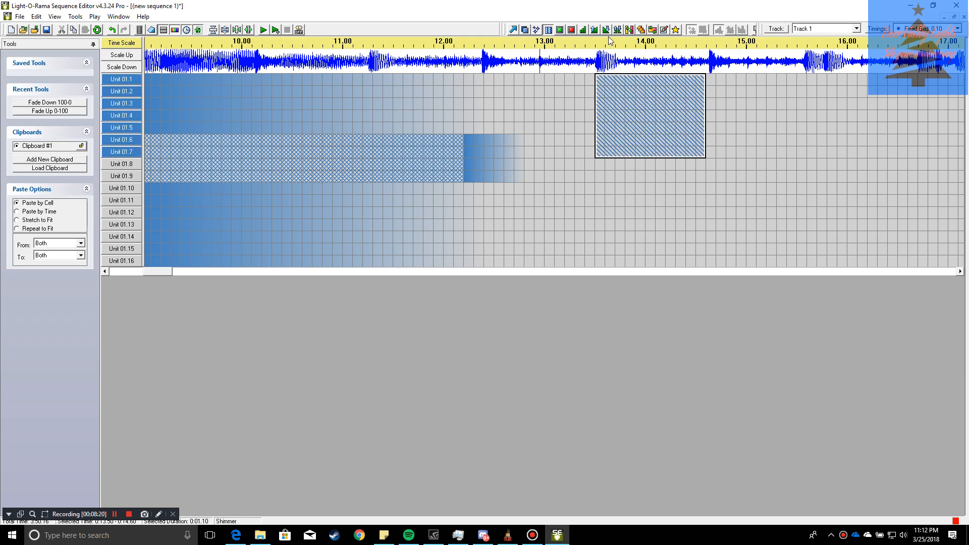
{"action": "left_click", "coordinate": [532, 30]}
{"action": "left_click_drag", "start_coordinate": [707, 160], "coordinate": [804, 266]}
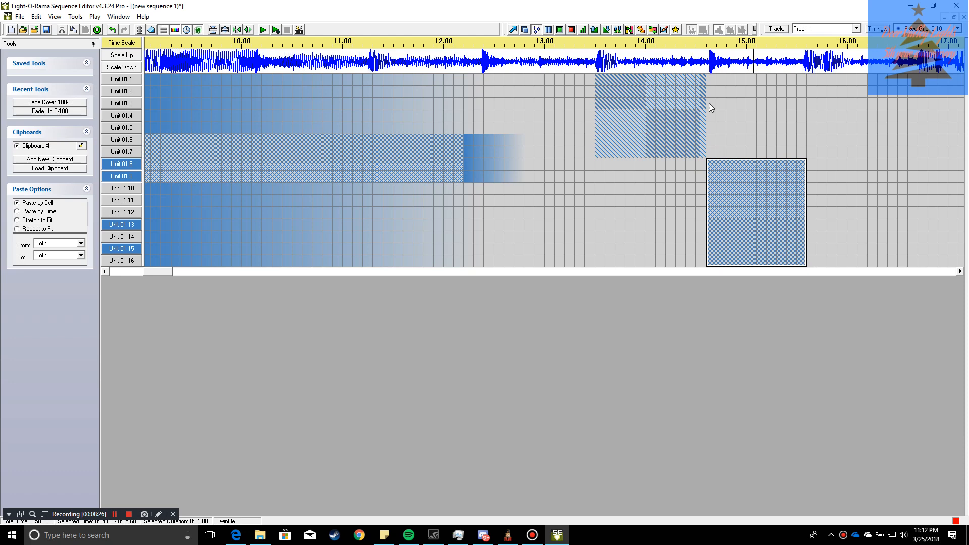
Apply a 100% to 0% fade down to all 16 channels from 15.60 to 16.70 seconds and play back the visible section
{"action": "left_click", "coordinate": [606, 30]}
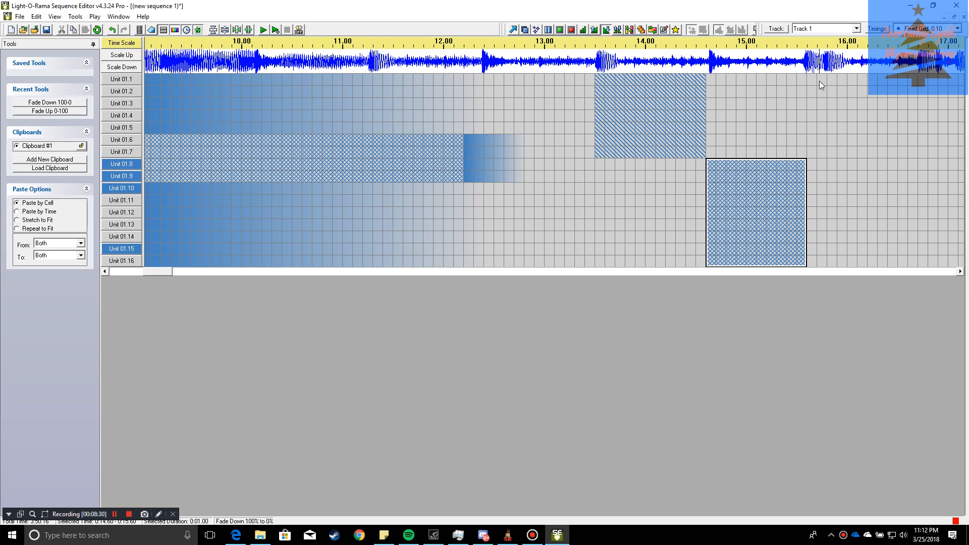
{"action": "left_click", "coordinate": [811, 79]}
{"action": "left_click_drag", "start_coordinate": [812, 80], "coordinate": [917, 265]}
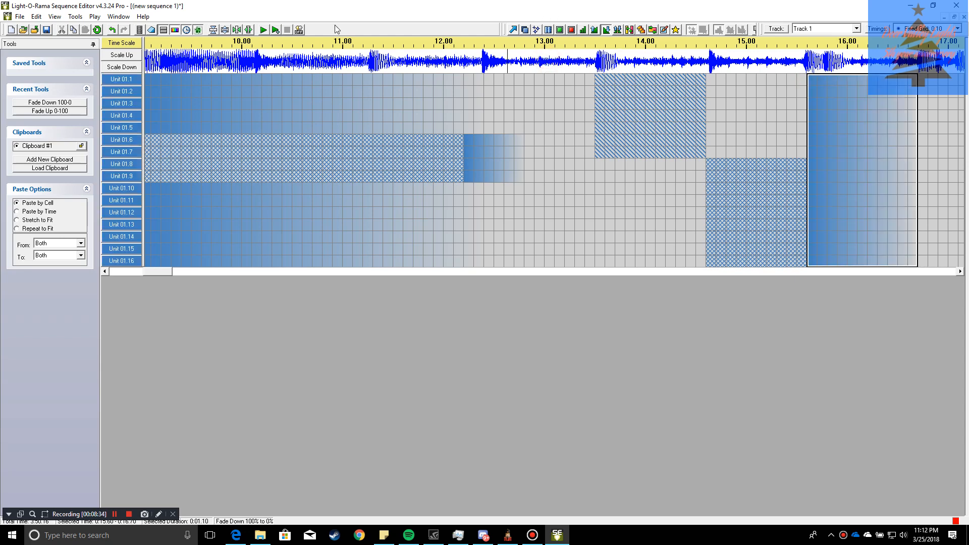
{"action": "left_click", "coordinate": [263, 31]}
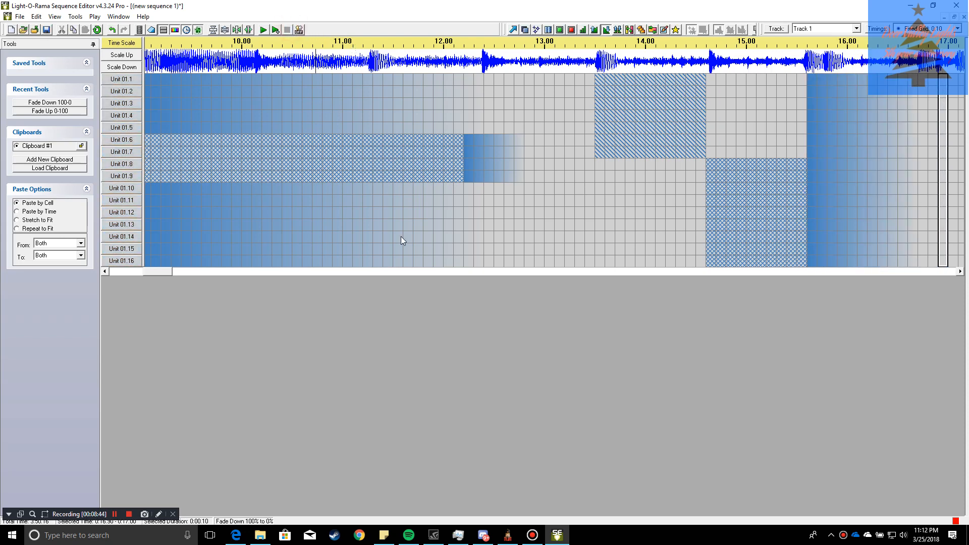
{"action": "left_click_drag", "start_coordinate": [165, 273], "coordinate": [171, 273]}
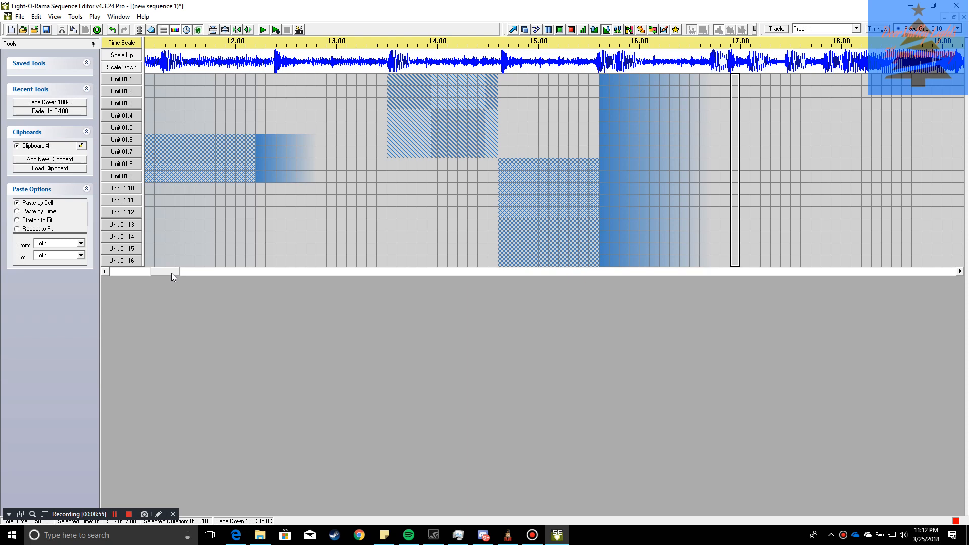
Open the existing sequence WOWC-WhiteChristmas-128RGB.lms and look through its channels from the first rows down to the RGB rows and back
{"action": "left_click", "coordinate": [25, 32]}
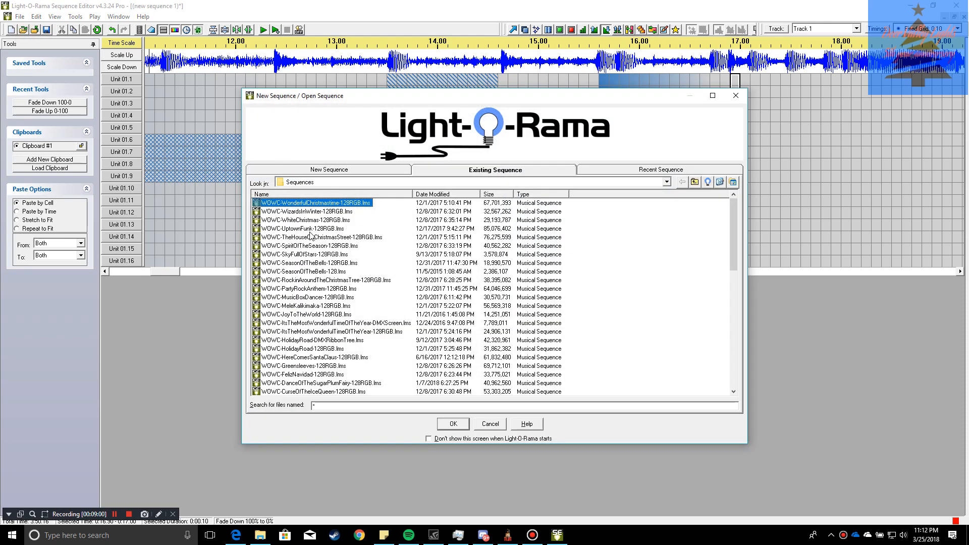
{"action": "double_click", "coordinate": [296, 220]}
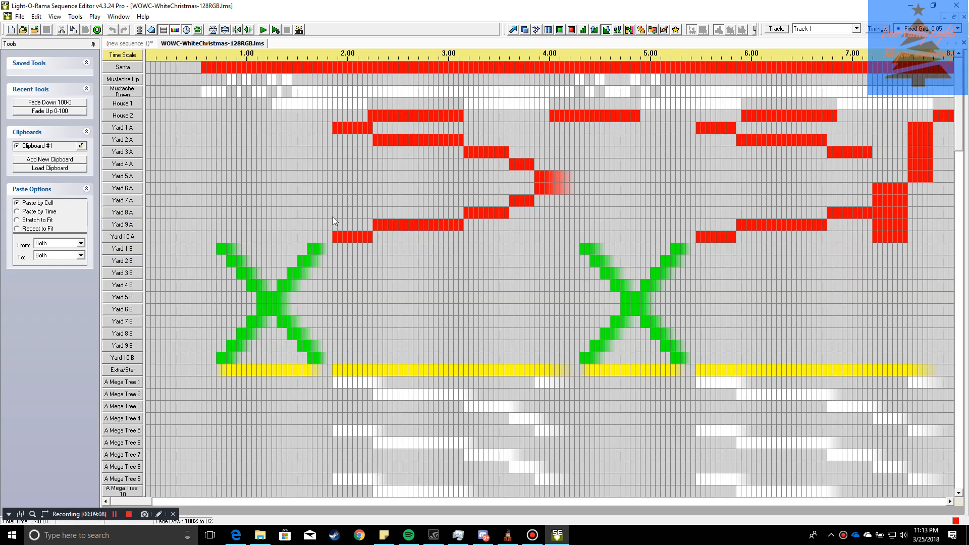
{"action": "scroll", "coordinate": [348, 217], "scroll_direction": "down", "scroll_amount": 5}
{"action": "scroll", "coordinate": [365, 216], "scroll_direction": "down", "scroll_amount": 7}
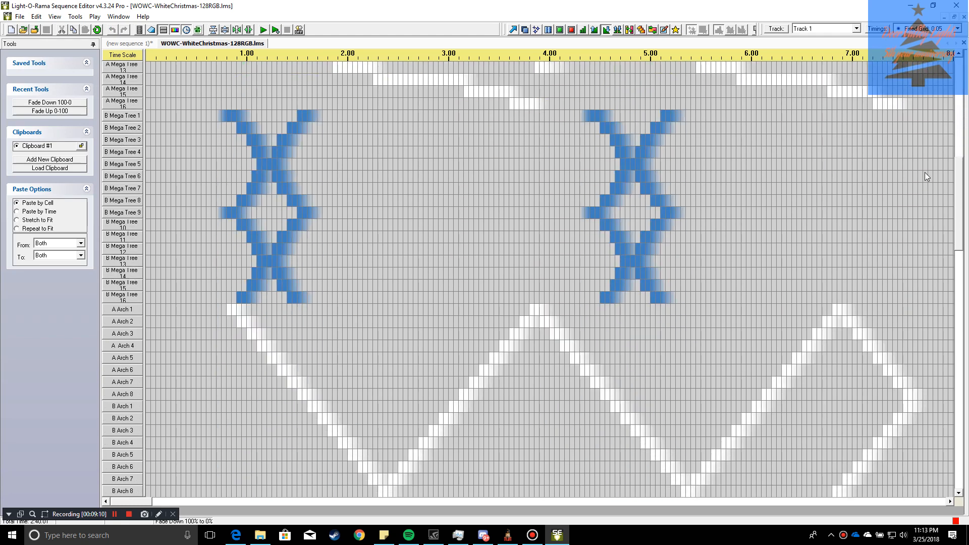
{"action": "left_click", "coordinate": [959, 186]}
{"action": "left_click_drag", "start_coordinate": [959, 204], "coordinate": [930, 423]}
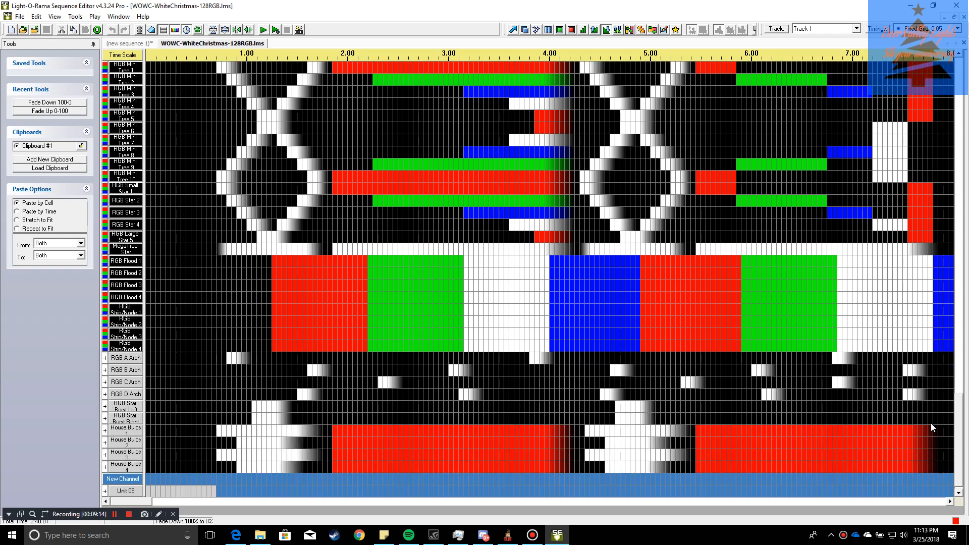
{"action": "left_click_drag", "start_coordinate": [941, 370], "coordinate": [954, 88]}
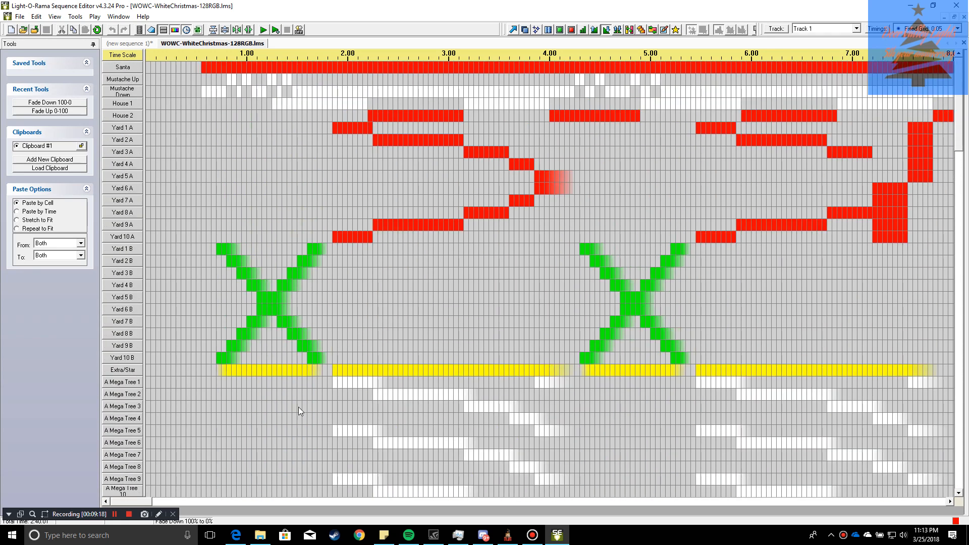
Examine the White Christmas sequence further along its timeline and down to the RGB and house bulb rows, returning to the start
{"action": "left_click_drag", "start_coordinate": [138, 498], "coordinate": [151, 497]}
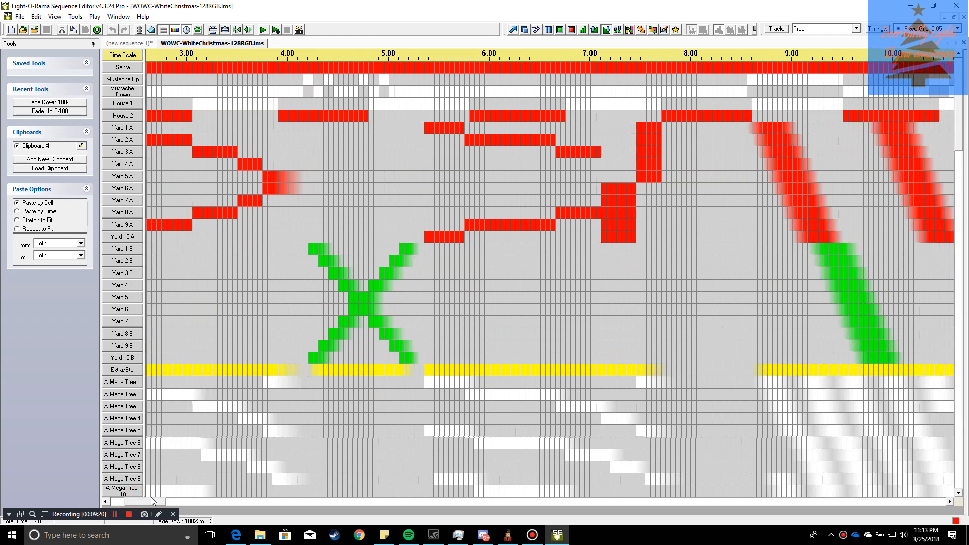
{"action": "scroll", "coordinate": [720, 233], "scroll_direction": "down", "scroll_amount": 1}
{"action": "scroll", "coordinate": [718, 229], "scroll_direction": "down", "scroll_amount": 5}
{"action": "left_click_drag", "start_coordinate": [960, 139], "coordinate": [953, 475]}
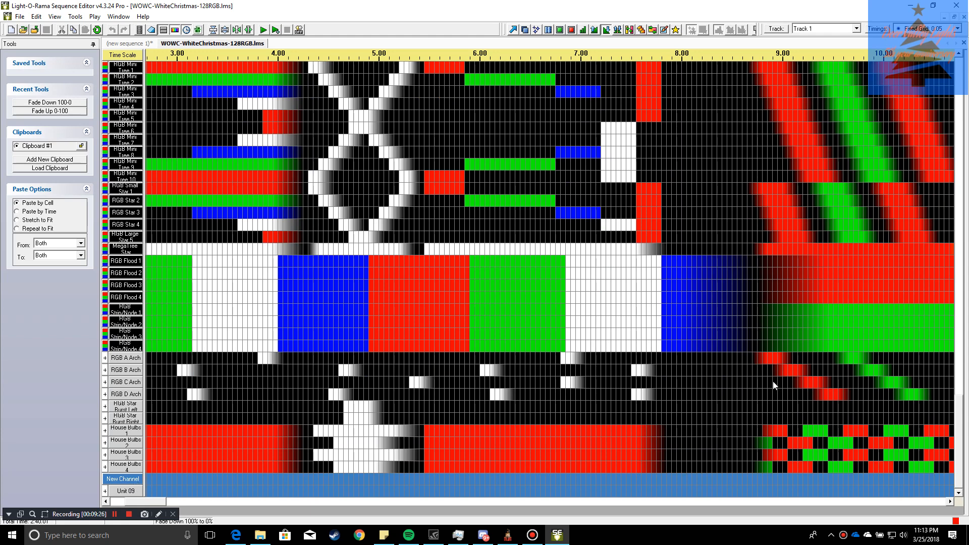
{"action": "left_click_drag", "start_coordinate": [962, 429], "coordinate": [962, 66]}
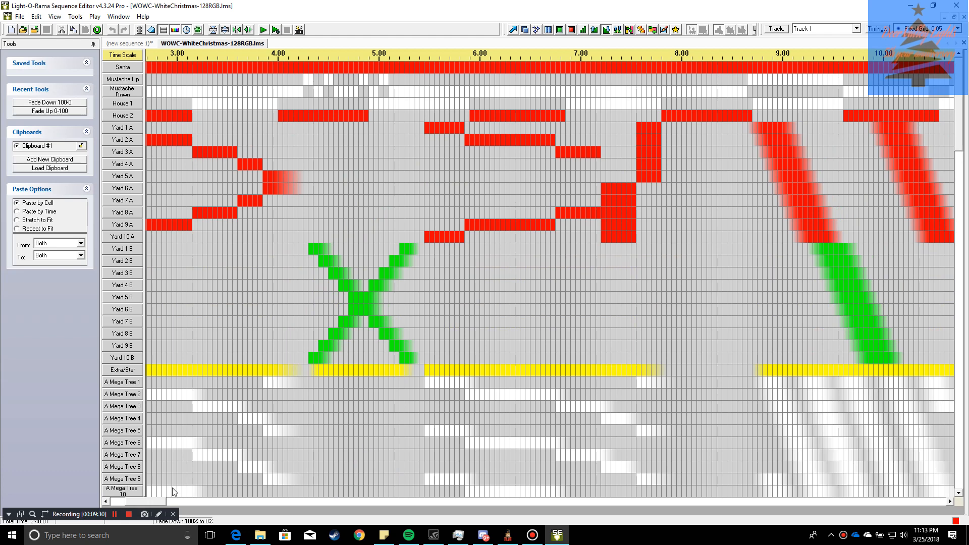
{"action": "left_click_drag", "start_coordinate": [158, 499], "coordinate": [140, 504]}
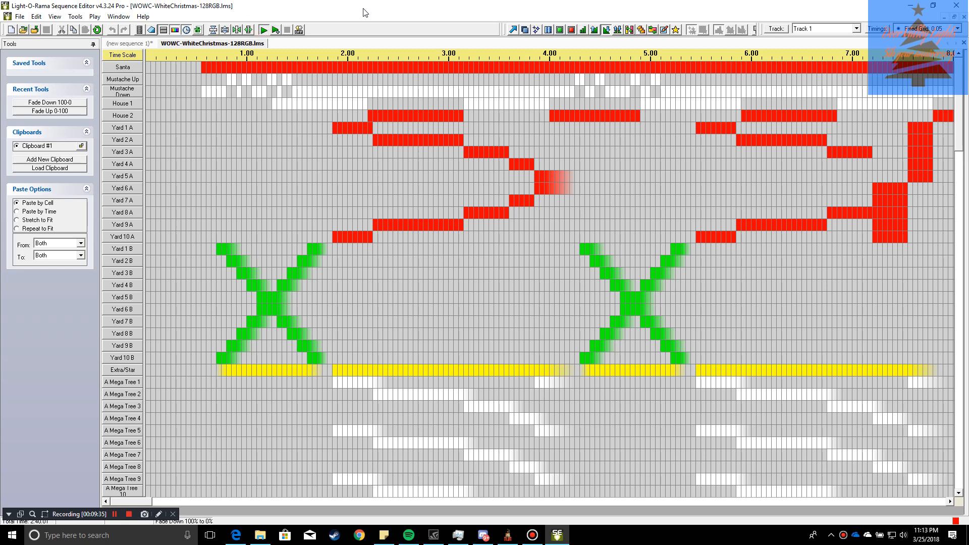
Play the opening of the White Christmas sequence, stop it, and look at the star, flood, grid and RGB tree rows
{"action": "key", "text": "space"}
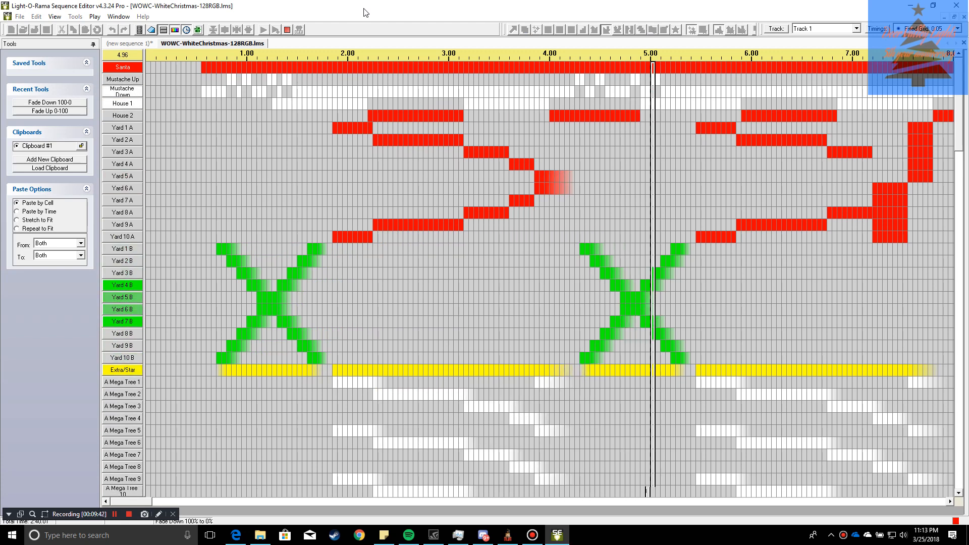
{"action": "left_click", "coordinate": [288, 30]}
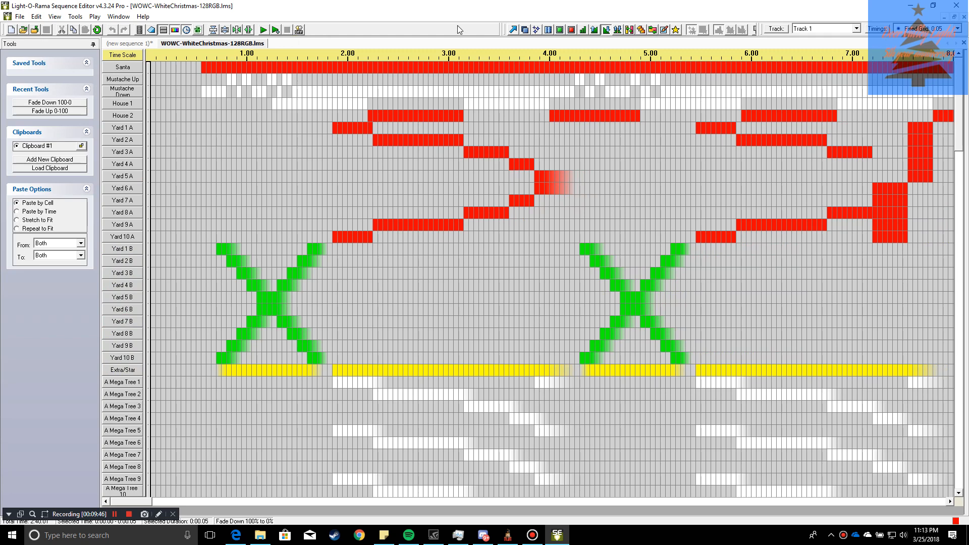
{"action": "left_click_drag", "start_coordinate": [962, 103], "coordinate": [951, 379]}
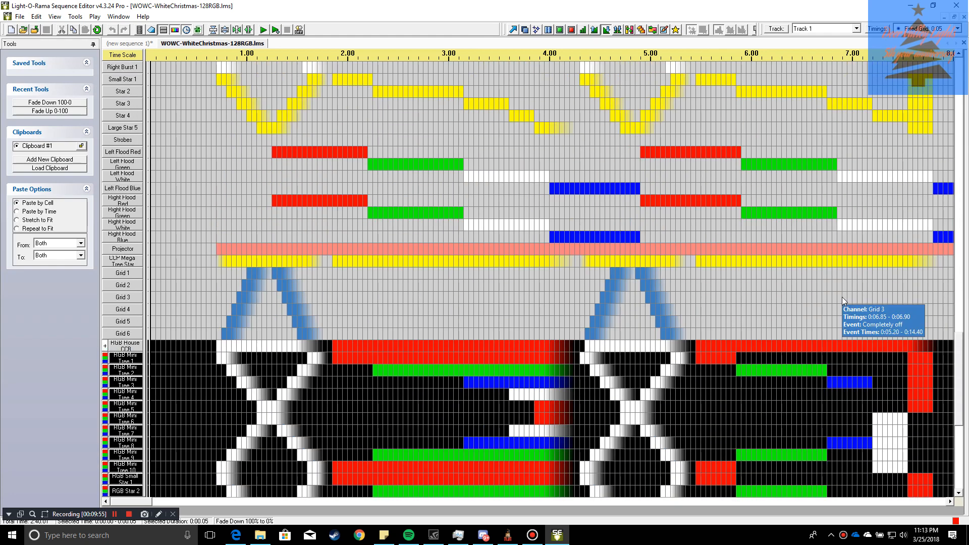
In the new sequence, set channels 12 to 16 to 50% intensity from 12.80 to 14.00 seconds and play it back
{"action": "left_click", "coordinate": [124, 44]}
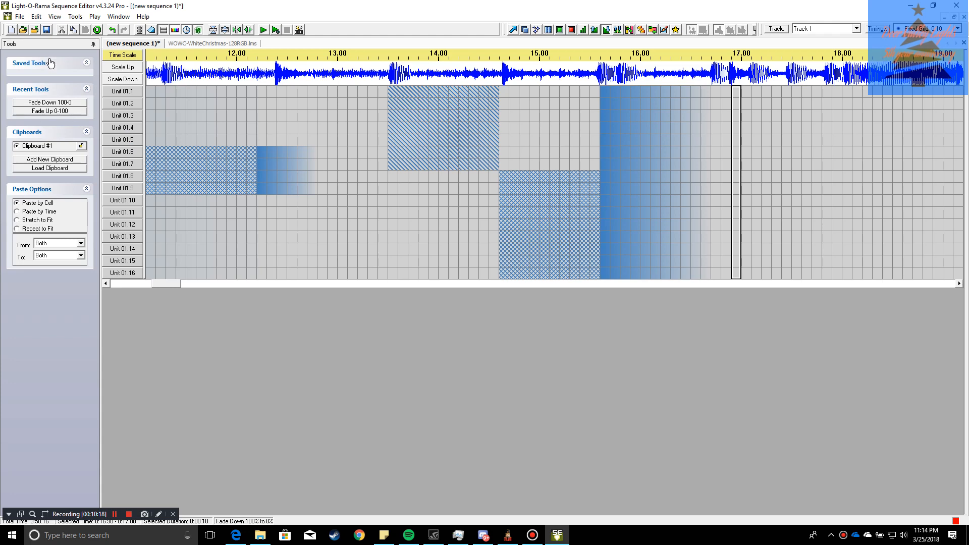
{"action": "left_click", "coordinate": [55, 17]}
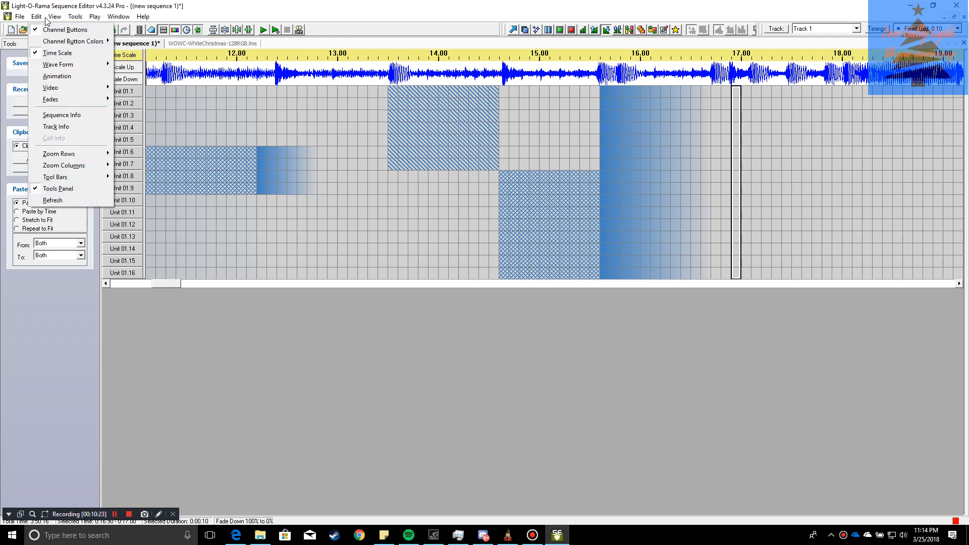
{"action": "left_click", "coordinate": [72, 16]}
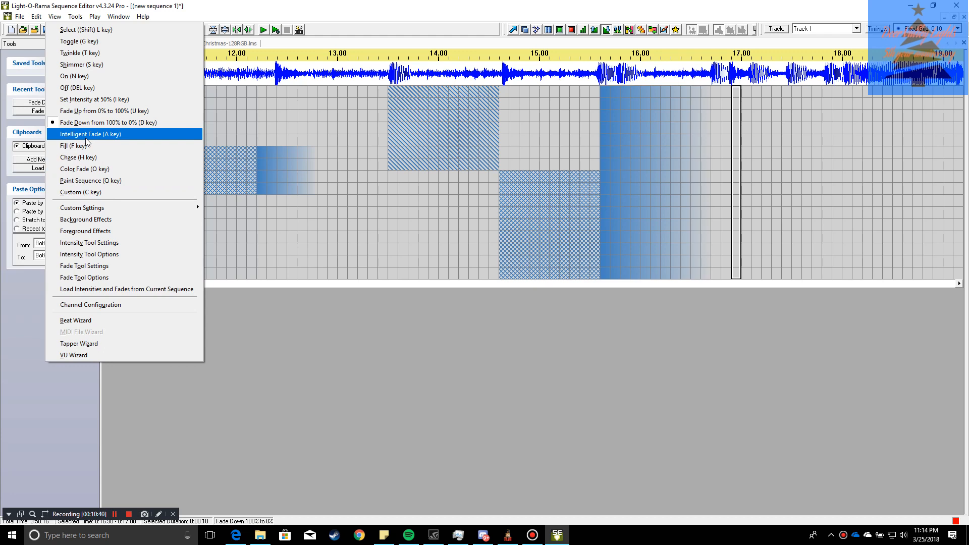
{"action": "left_click", "coordinate": [90, 101]}
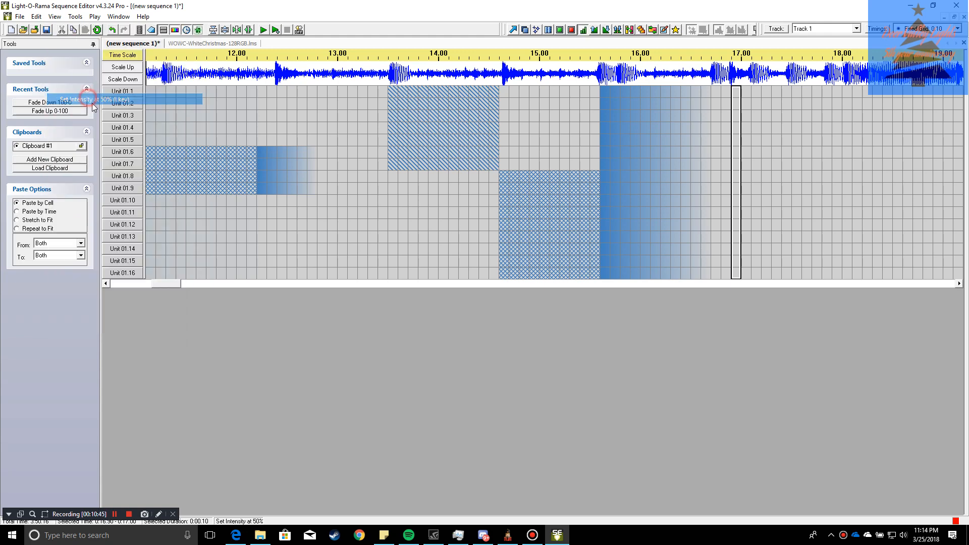
{"action": "left_click_drag", "start_coordinate": [325, 224], "coordinate": [433, 275]}
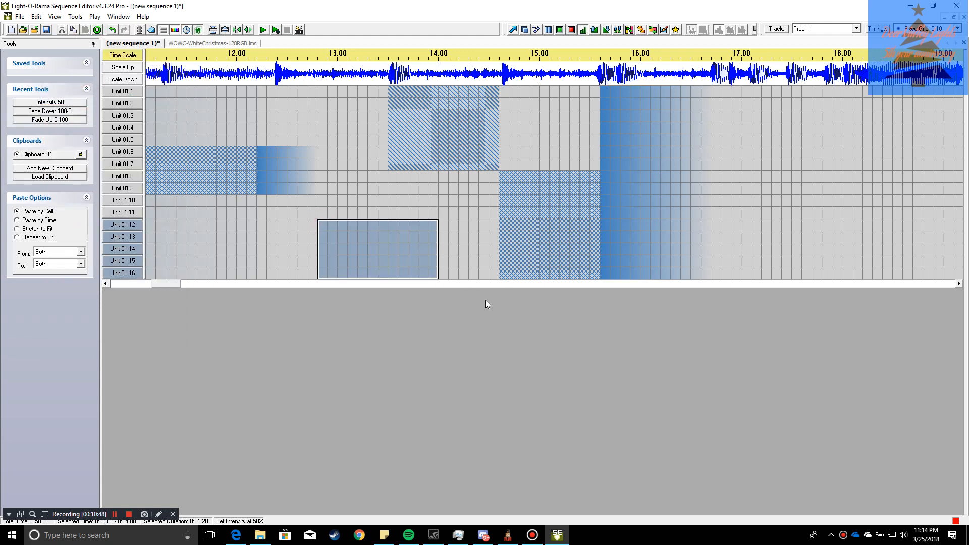
{"action": "left_click", "coordinate": [263, 30]}
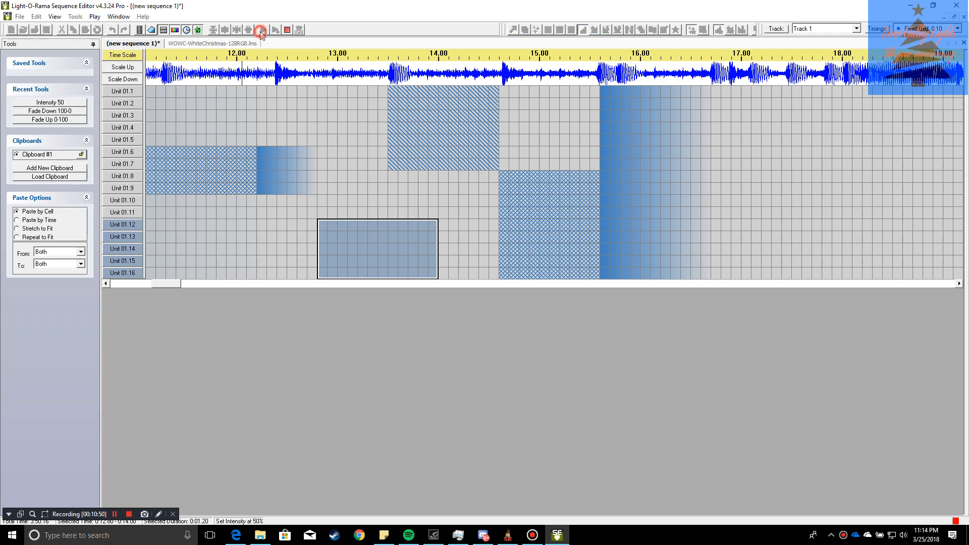
{"action": "left_click", "coordinate": [287, 30]}
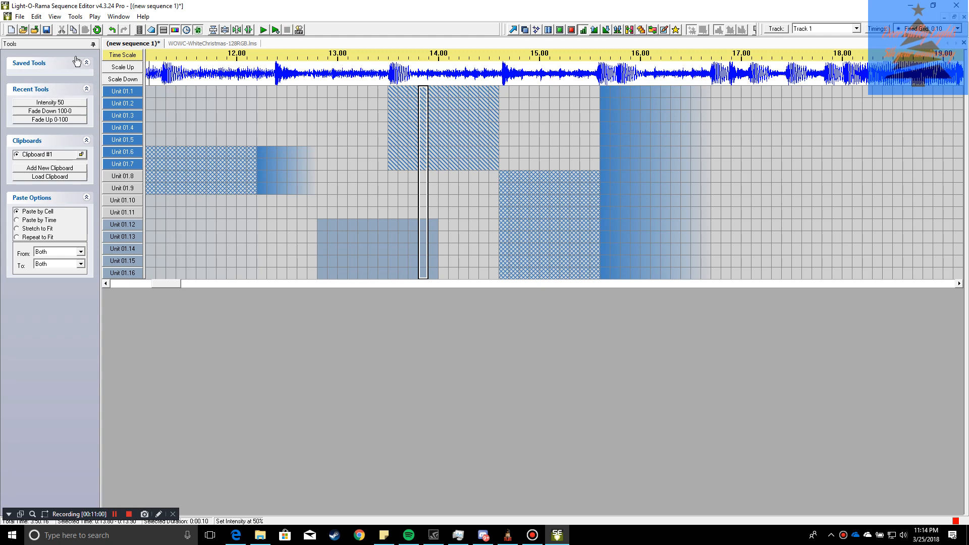
Open the new sequence's animation without a background image and draw a small closed outline for channel Unit 01.1
{"action": "left_click", "coordinate": [55, 16]}
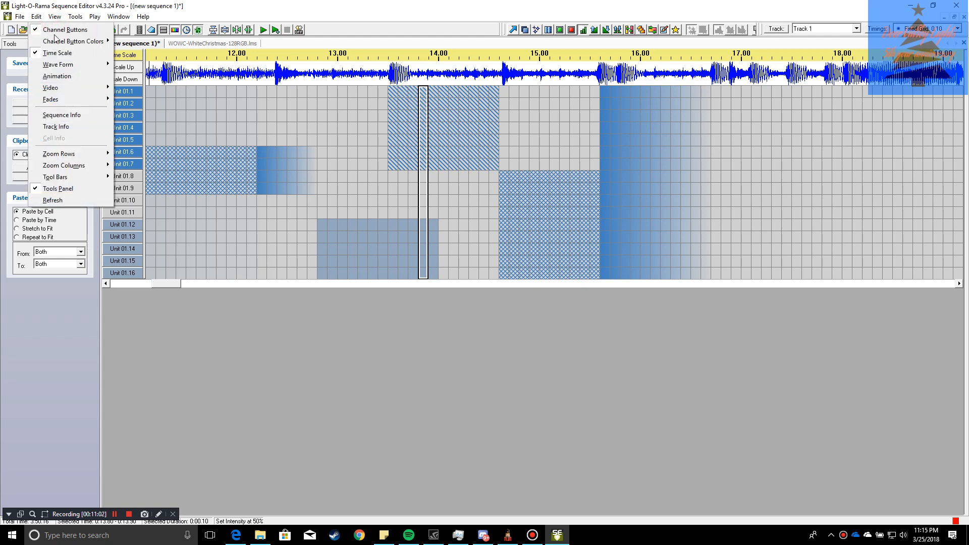
{"action": "left_click", "coordinate": [56, 76]}
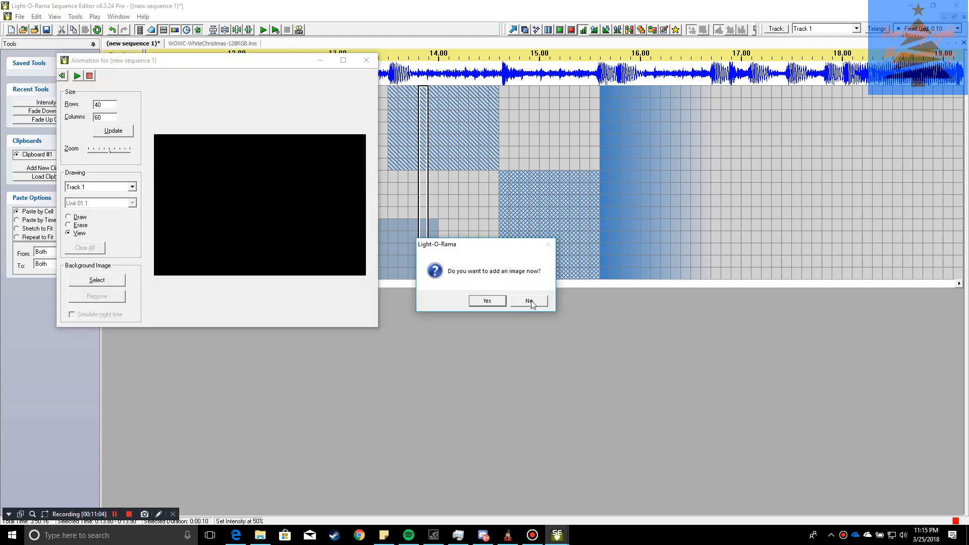
{"action": "left_click", "coordinate": [529, 301]}
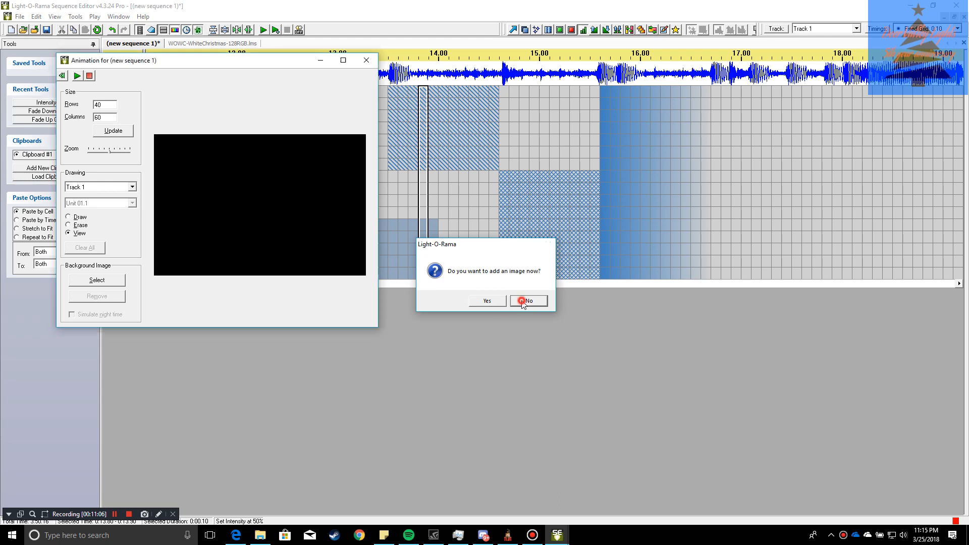
{"action": "left_click_drag", "start_coordinate": [172, 61], "coordinate": [492, 109]}
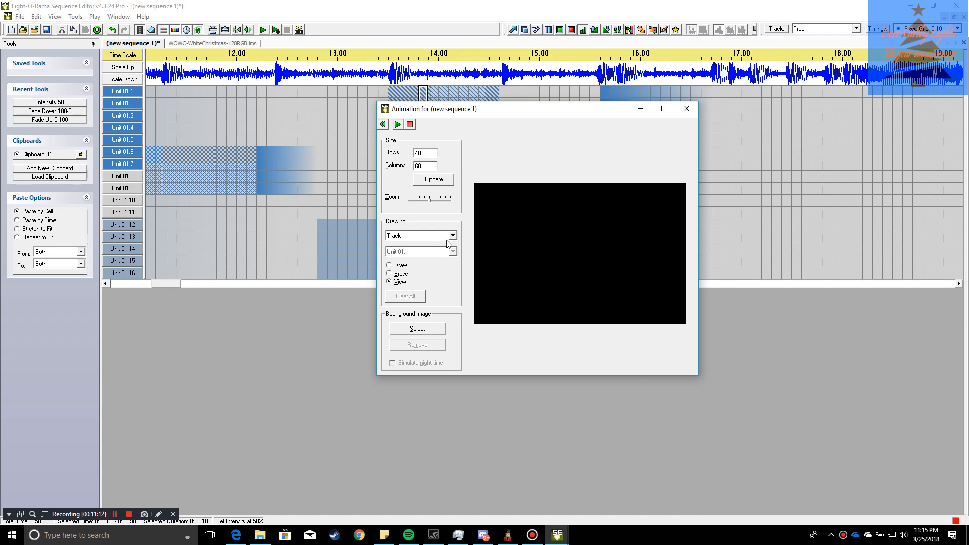
{"action": "left_click", "coordinate": [389, 266]}
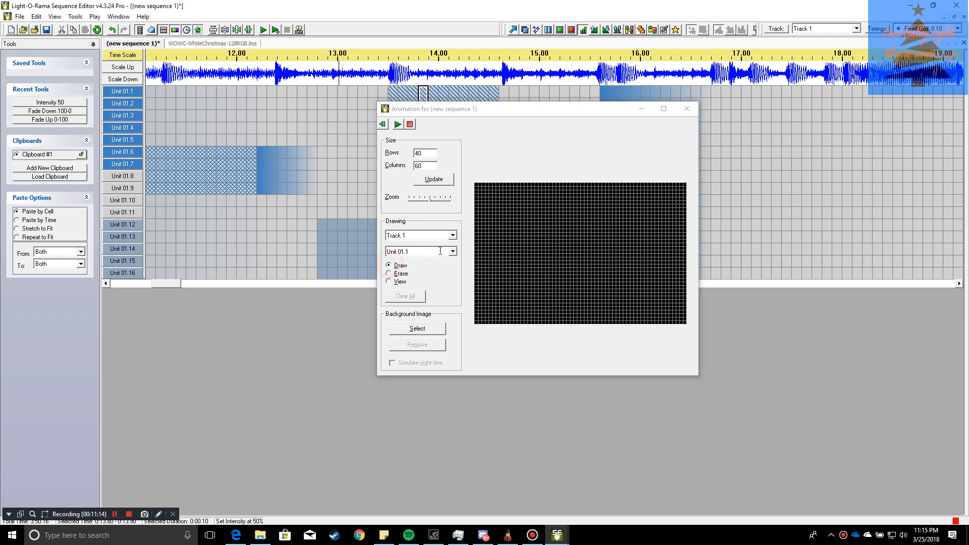
{"action": "mouse_move", "coordinate": [497, 209]}
{"action": "left_mouse_down"}
{"action": "mouse_move", "coordinate": [543, 207]}
{"action": "mouse_move", "coordinate": [537, 222]}
{"action": "mouse_move", "coordinate": [495, 220]}
{"action": "mouse_move", "coordinate": [496, 211]}
{"action": "left_mouse_up"}
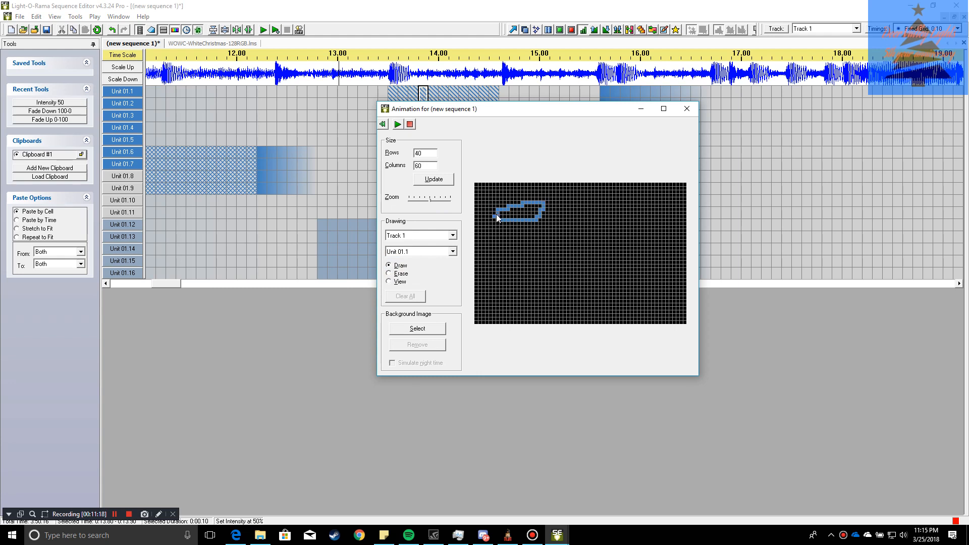
Play the animation to check the drawn outline, stop playback, and close the animation window
{"action": "left_click", "coordinate": [397, 126]}
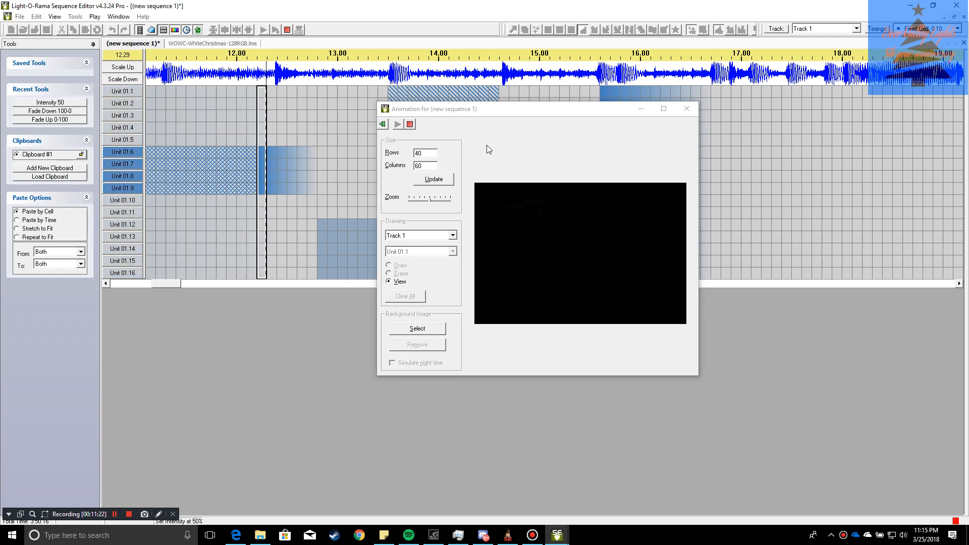
{"action": "left_click", "coordinate": [409, 124]}
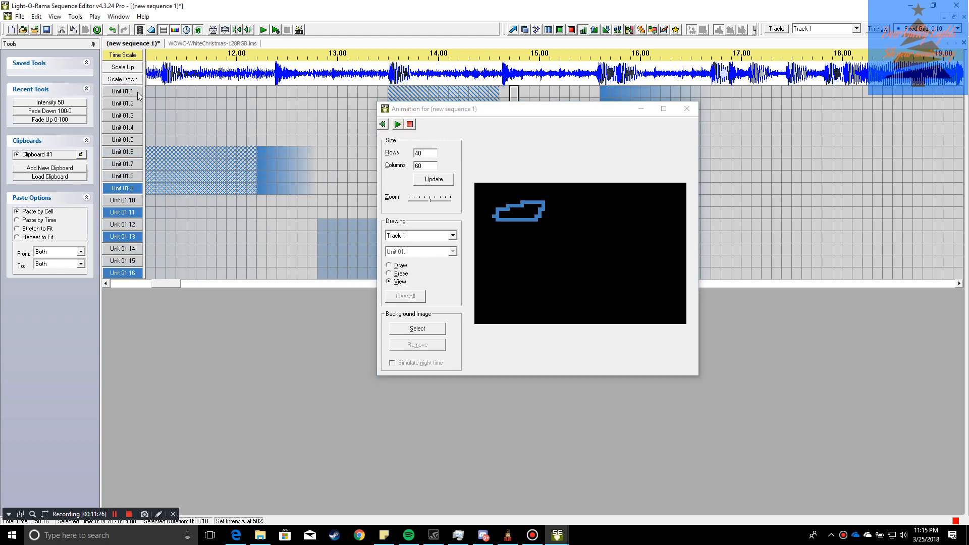
{"action": "left_click", "coordinate": [686, 109]}
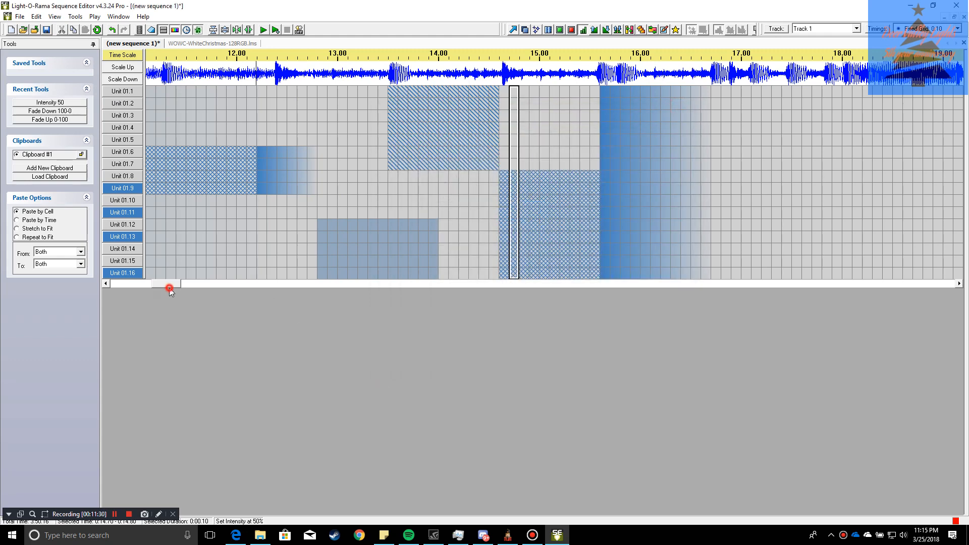
Review the new sequence's effects along the timeline between its start and about 23 seconds, ending at the beginning
{"action": "left_click_drag", "start_coordinate": [169, 285], "coordinate": [184, 285]}
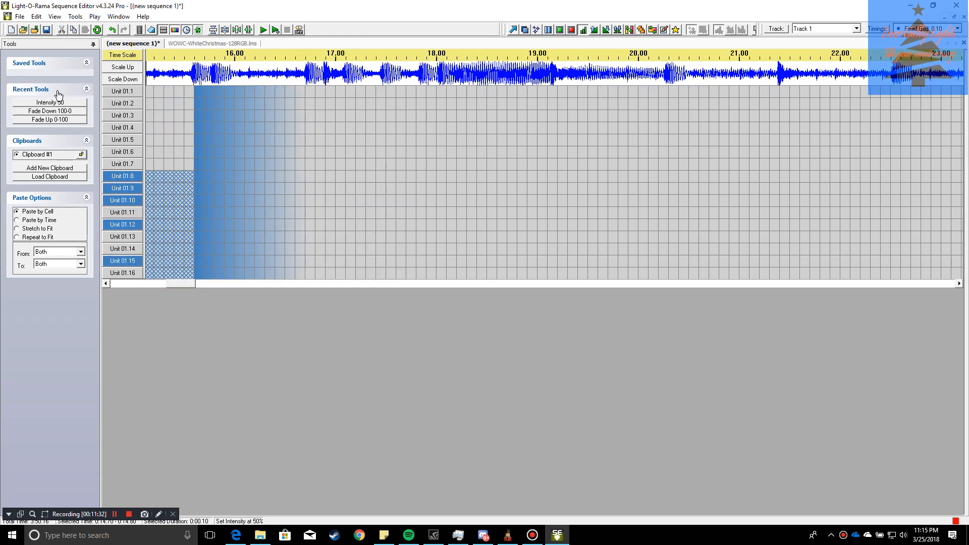
{"action": "left_click", "coordinate": [177, 281]}
{"action": "left_click_drag", "start_coordinate": [178, 281], "coordinate": [111, 284]}
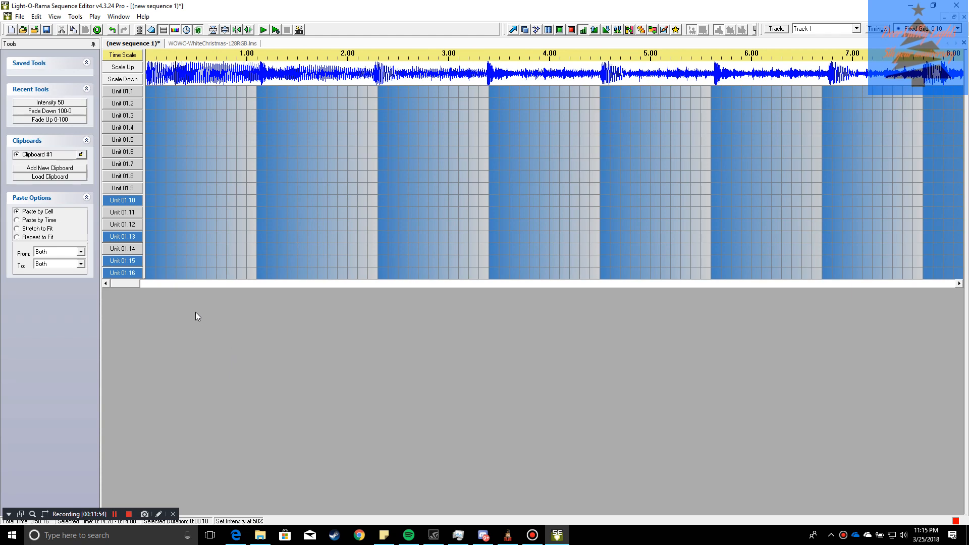
{"action": "left_click_drag", "start_coordinate": [126, 285], "coordinate": [175, 288]}
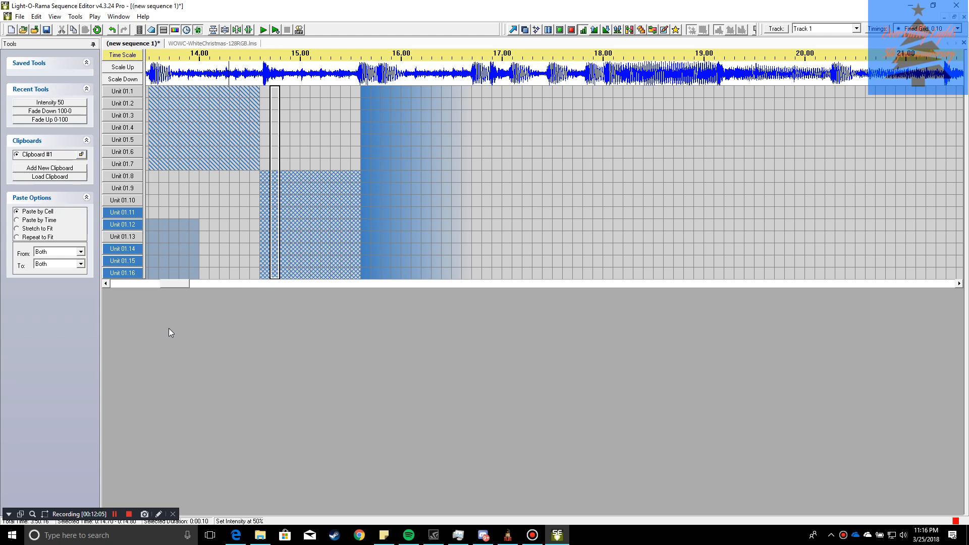
{"action": "left_click_drag", "start_coordinate": [184, 281], "coordinate": [122, 285]}
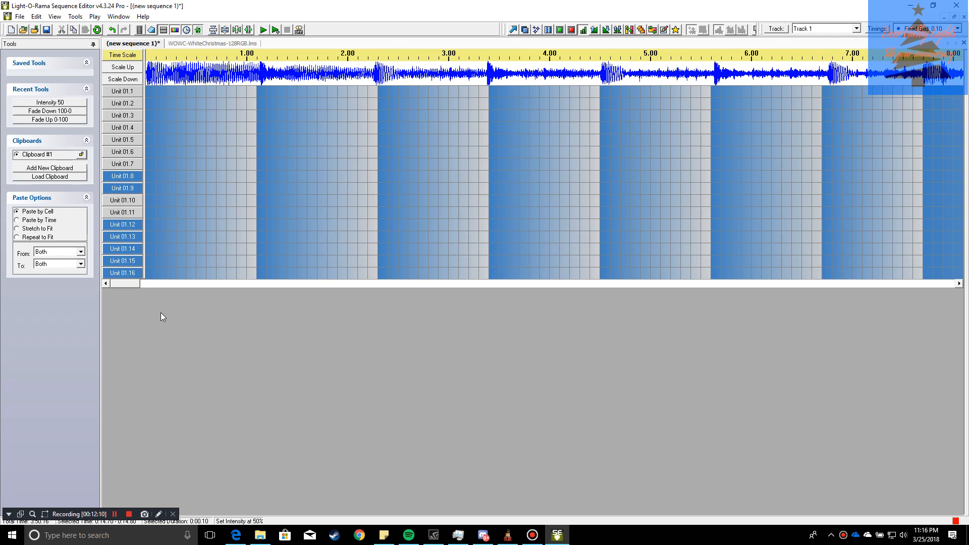